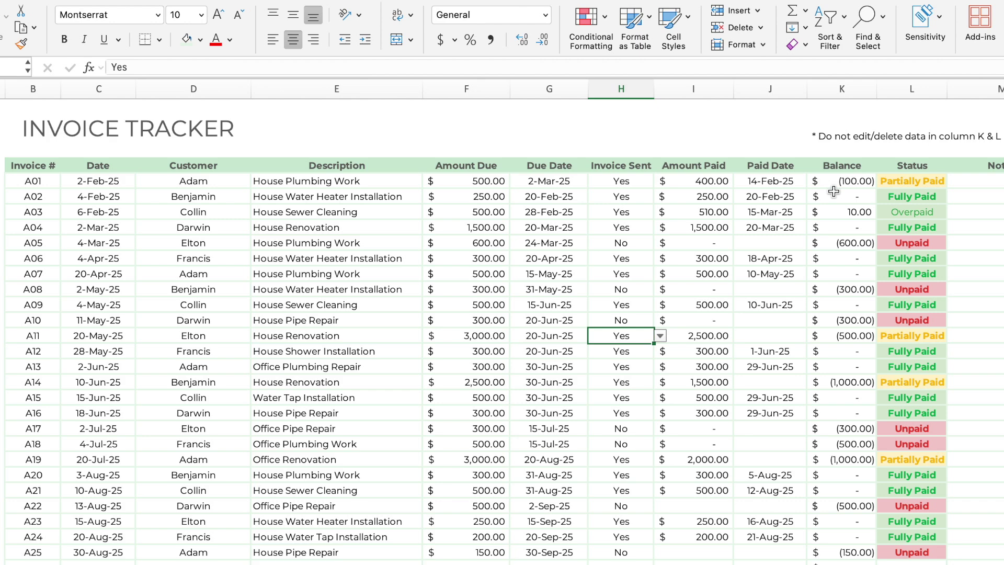
Add a new sheet and enter the Invoice Tracker title in B2.
click(366, 539)
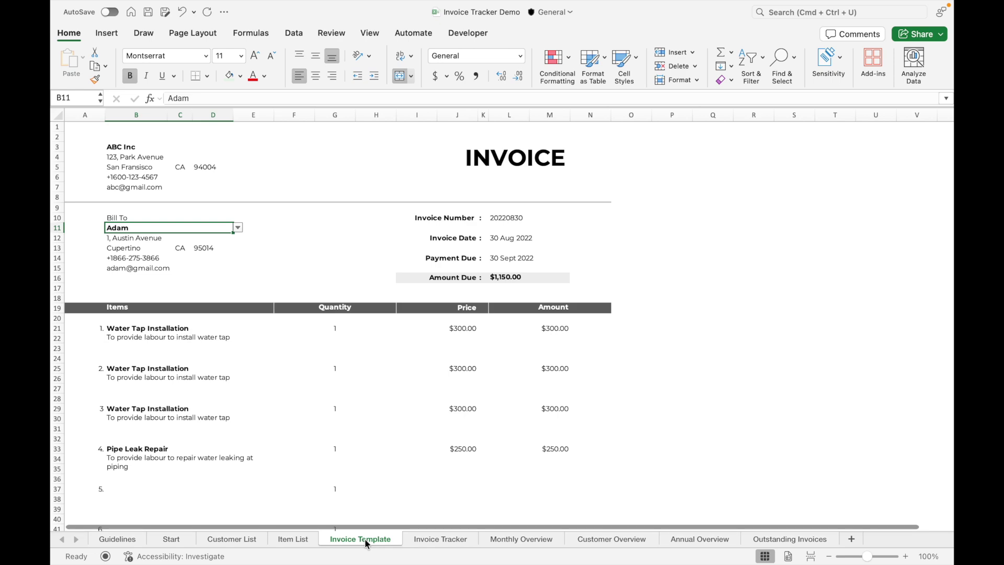
click(423, 539)
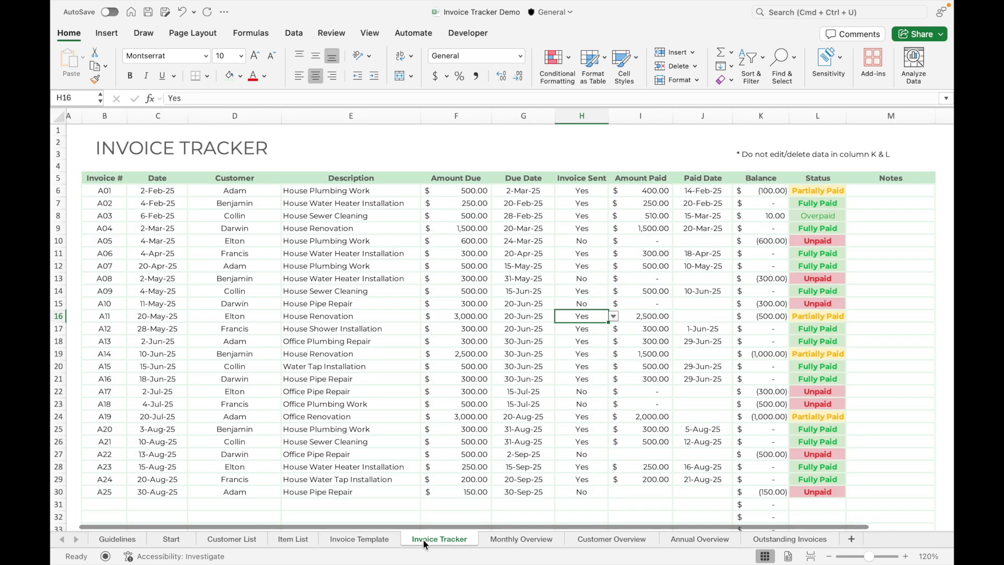
click(852, 539)
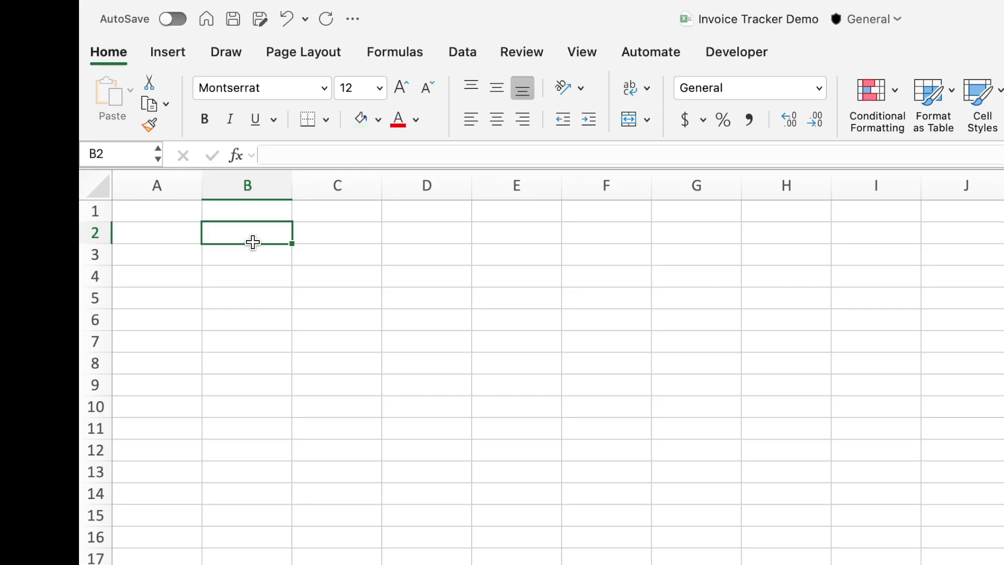
text(In)
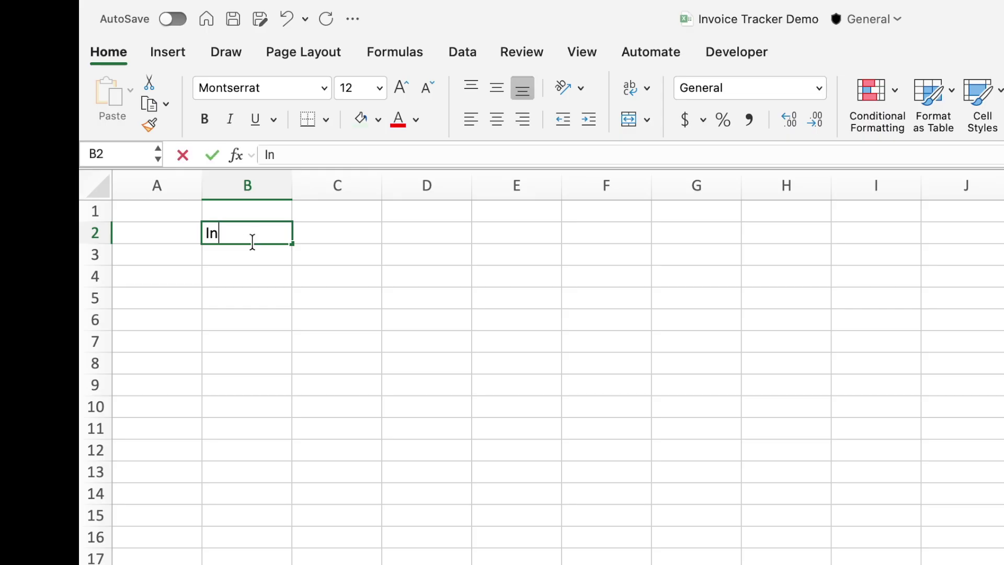
text(voice Track)
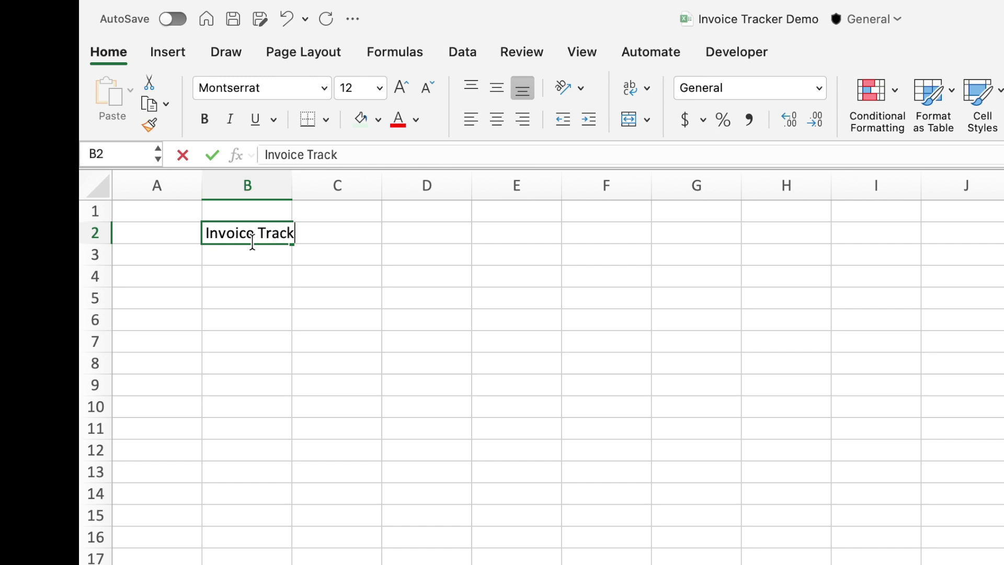
text(er)
key(Return)
Make the B2 title bold at font size 20.
click(239, 228)
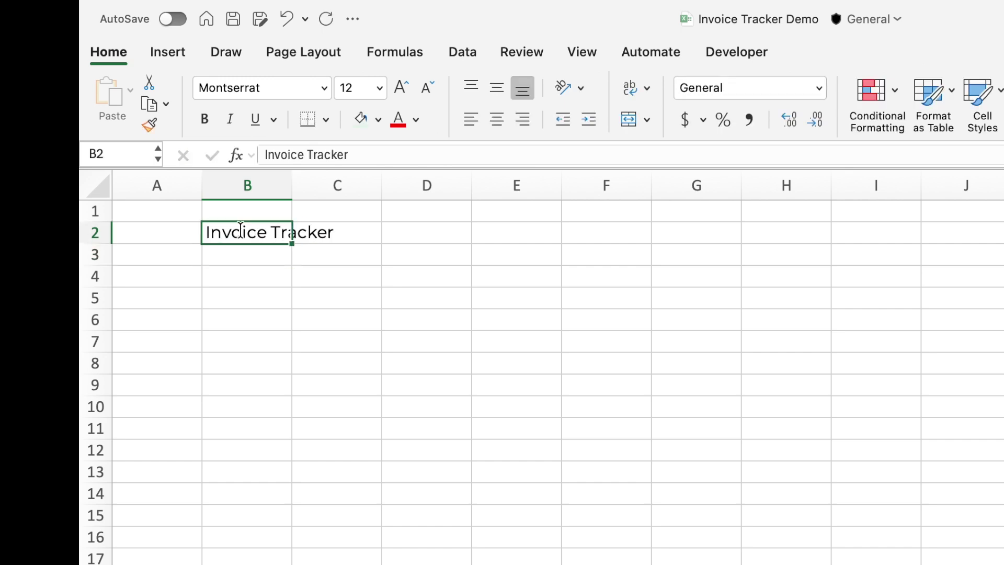
click(204, 120)
click(379, 88)
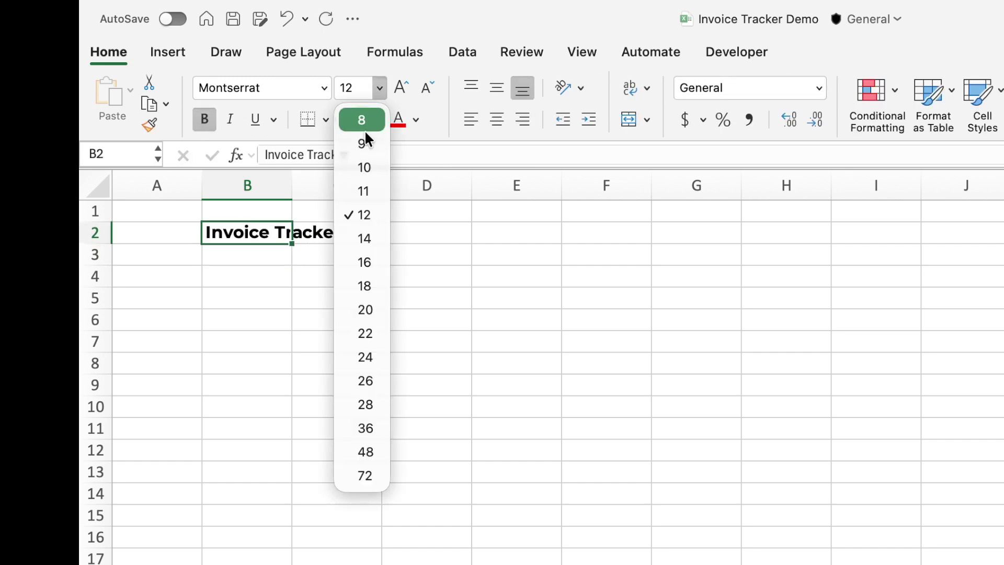
click(347, 306)
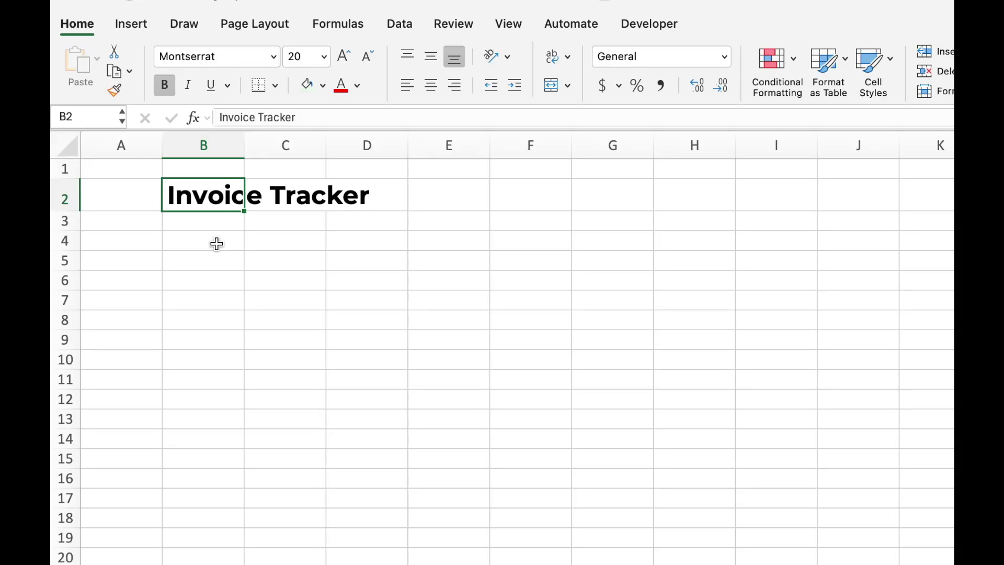
Enter the Invoice #, Date and Customer headers in B4:D4.
click(215, 242)
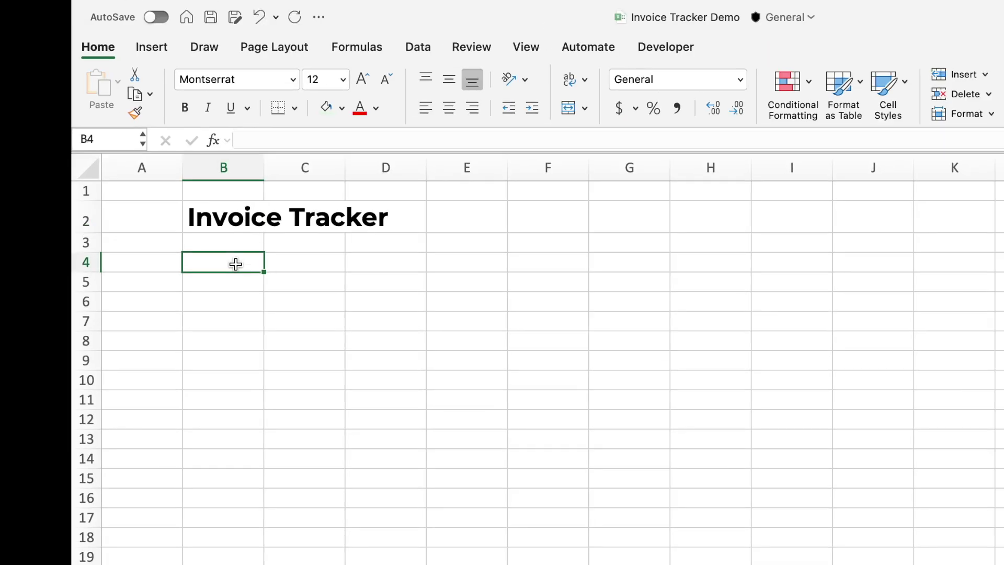
text(Invoice )
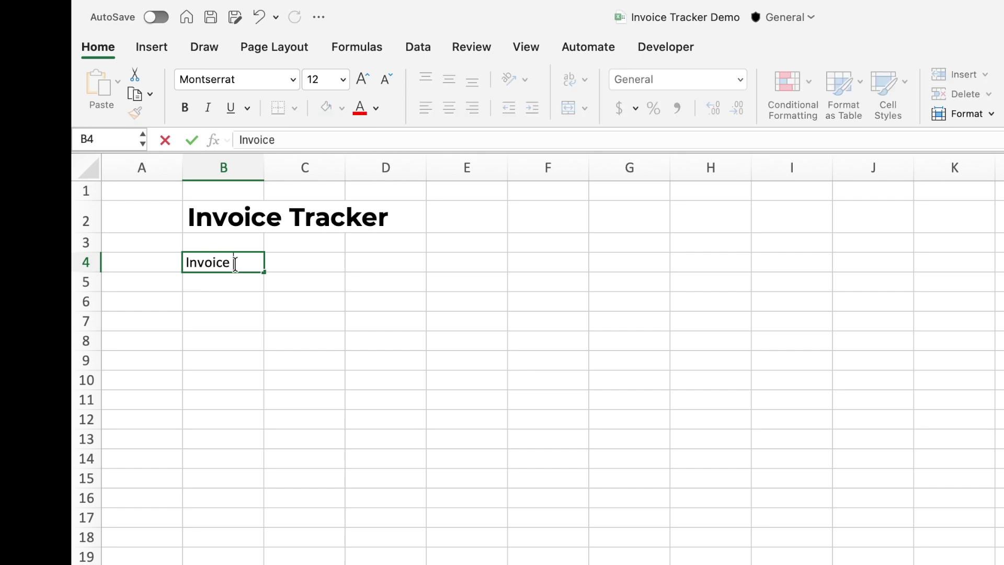
text(#)
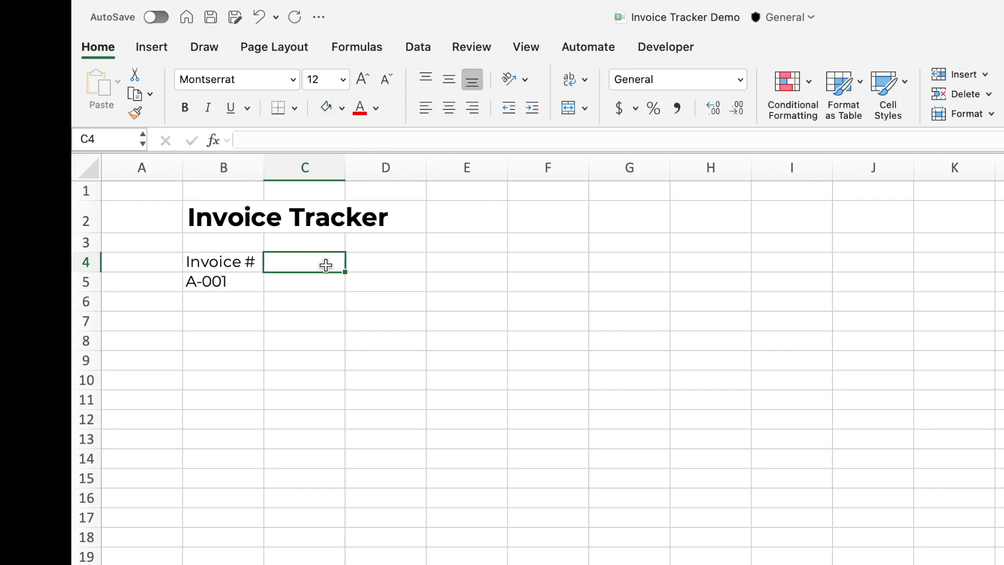
text(Date)
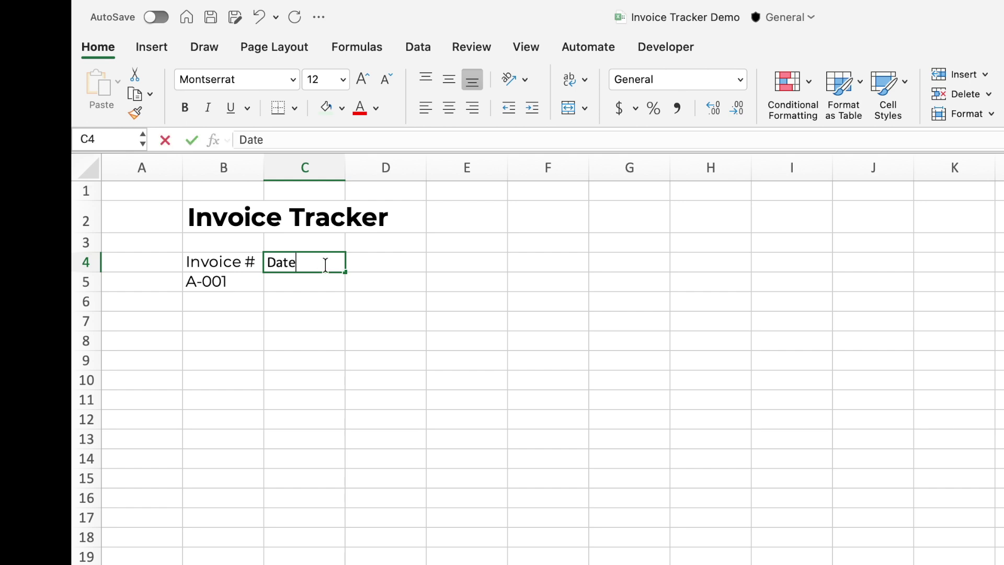
key(Tab)
text(C)
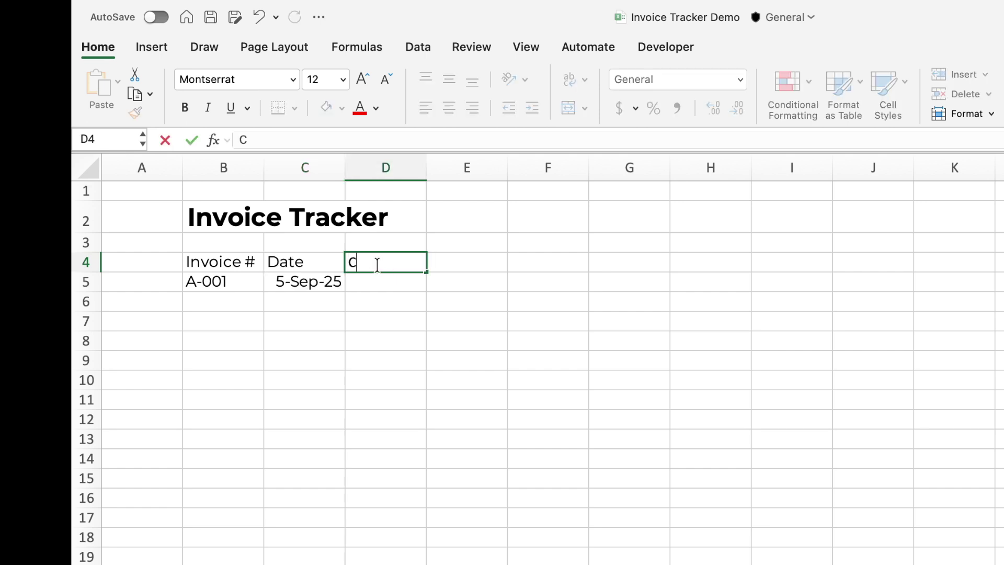
text(ustomer)
key(Return)
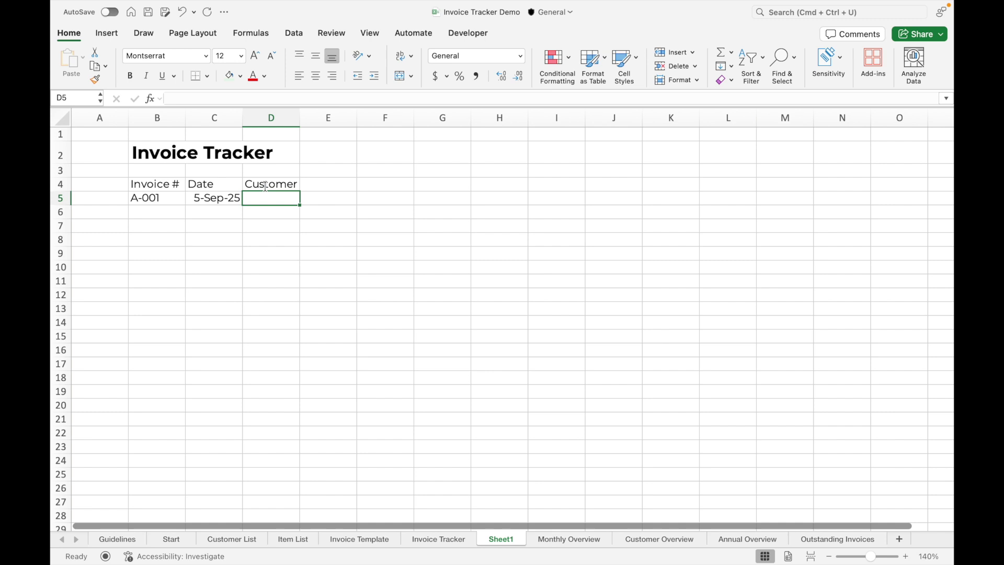
Review the Customer List names and set D5's validation to allow a List.
click(226, 539)
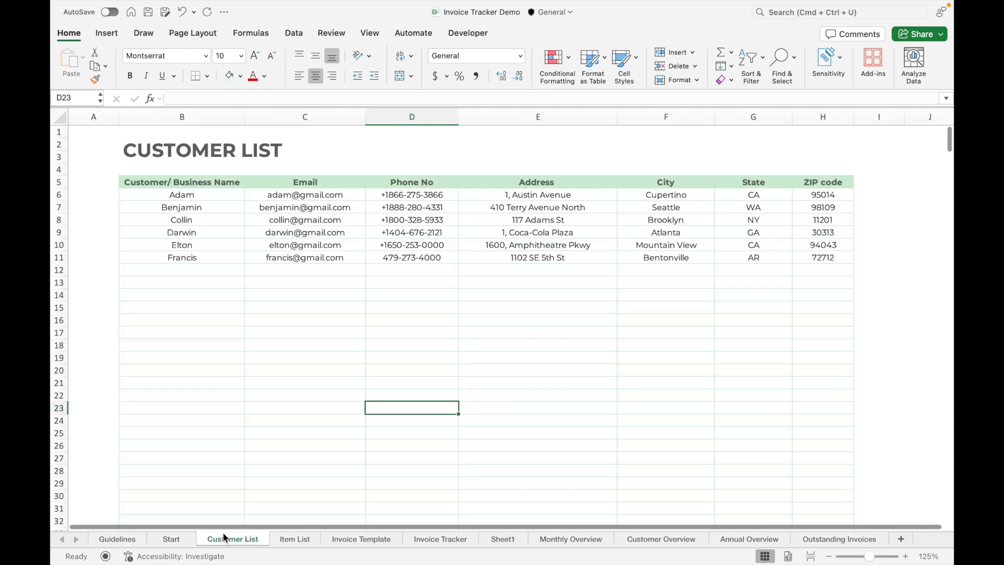
click(203, 195)
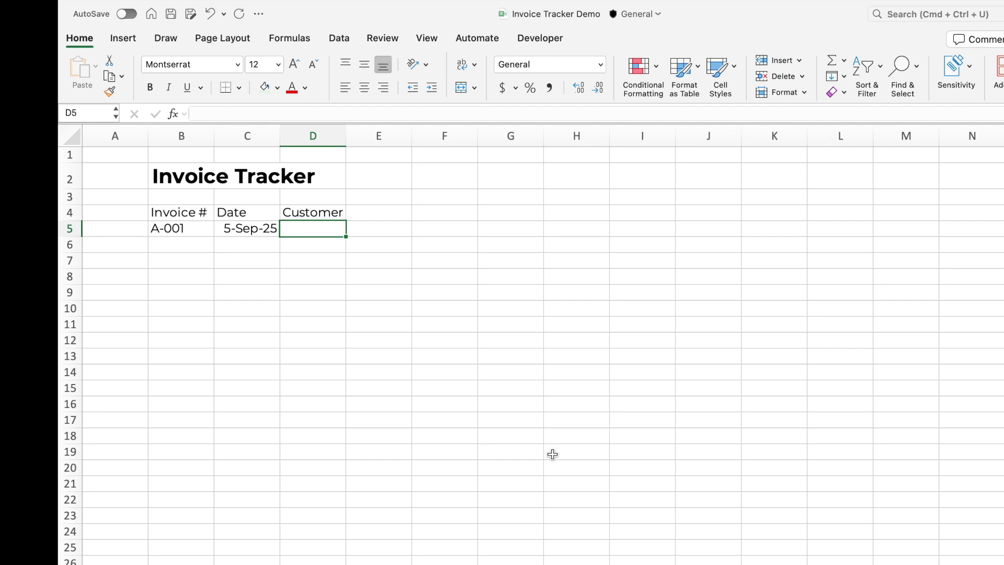
click(339, 38)
click(831, 65)
click(823, 84)
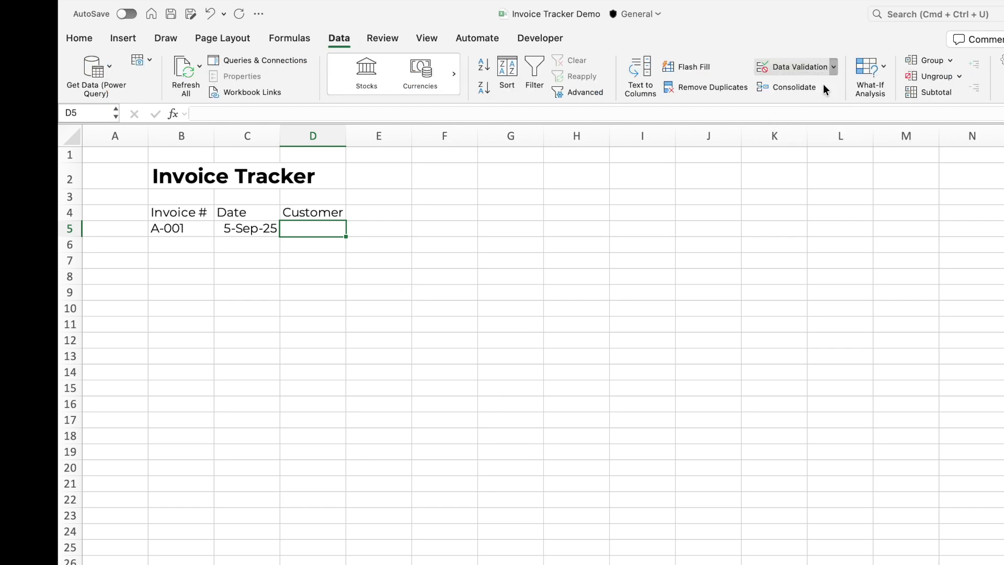
click(469, 207)
click(451, 256)
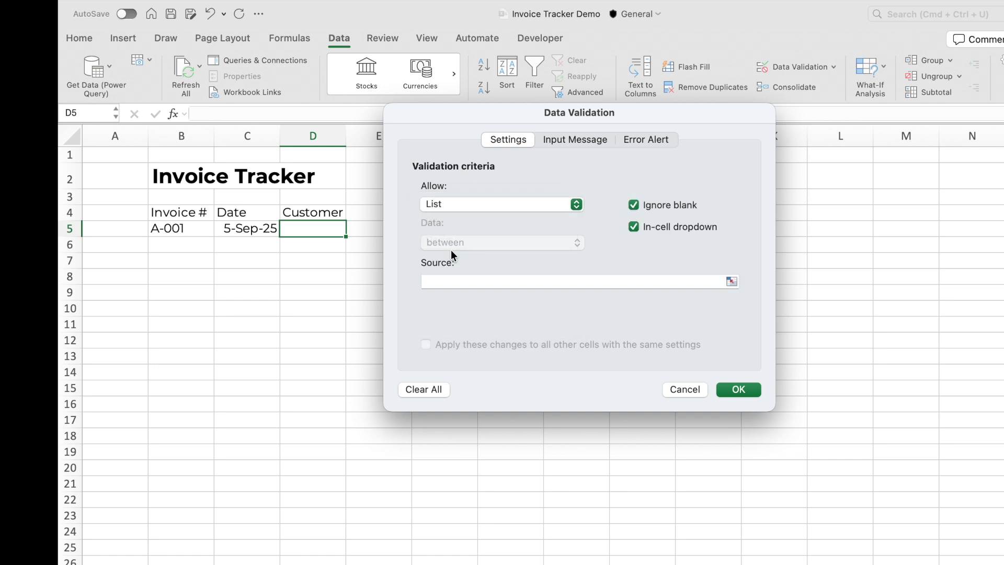
Set the list source to 'Customer List'!$B$6:$B$31 and confirm the rule.
click(731, 281)
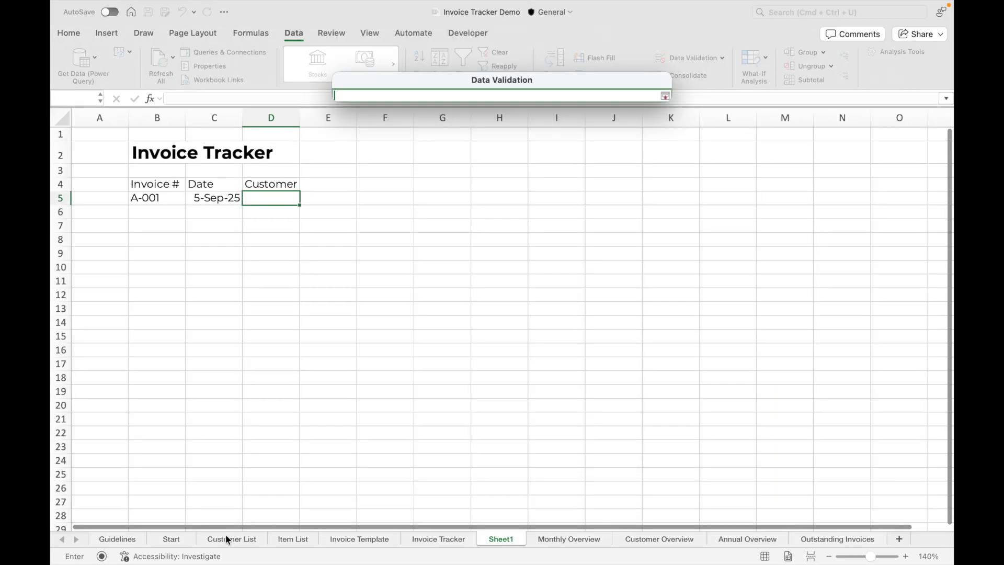
click(232, 540)
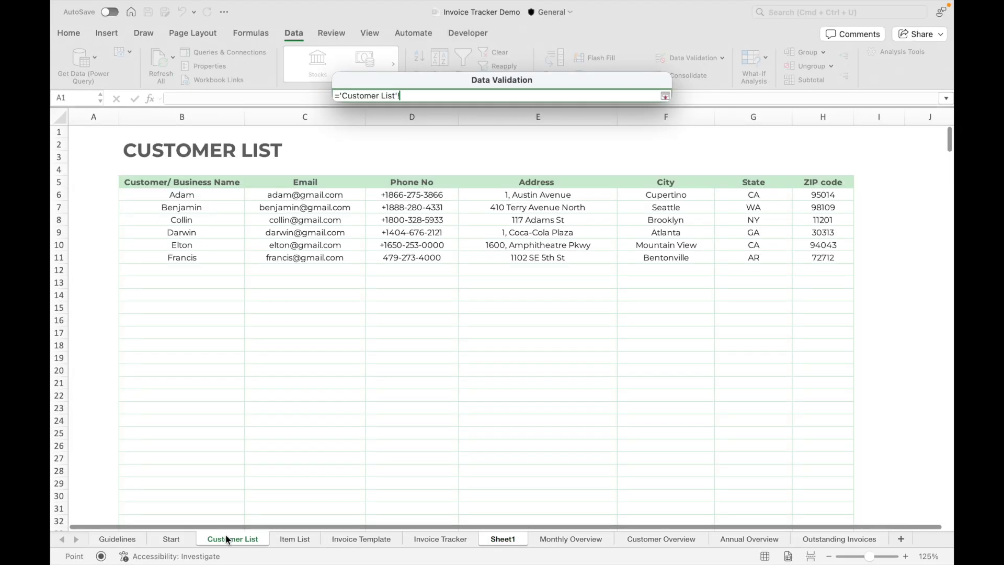
click(217, 199)
drag(217, 200, 217, 510)
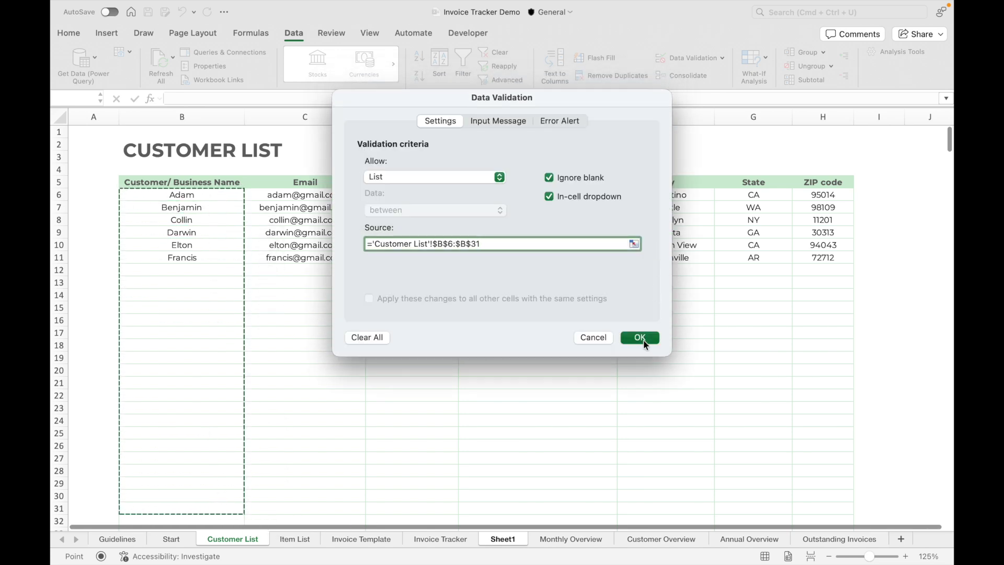
click(643, 340)
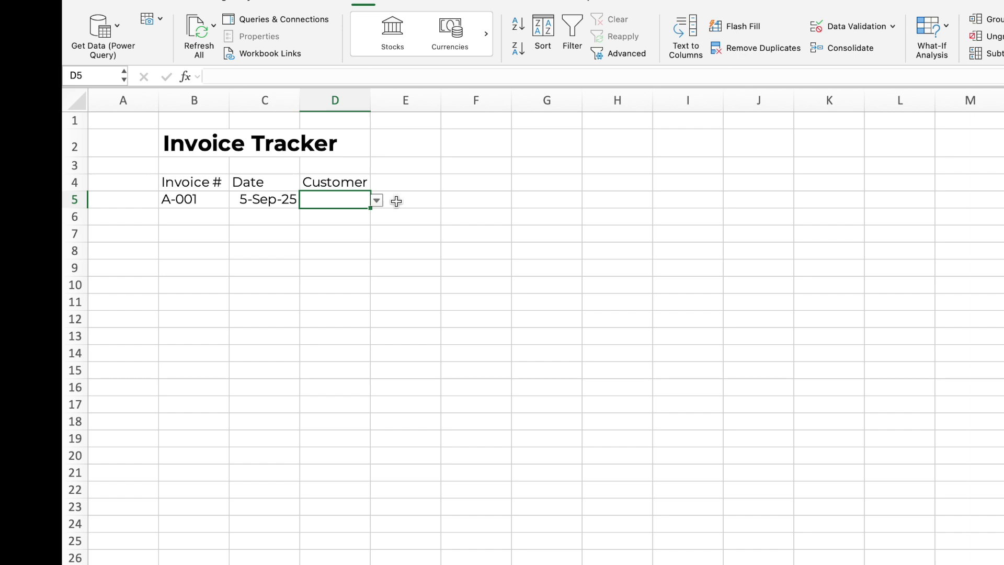
Choose Adam as the first customer and add a Description header in E4, widening column E.
click(377, 201)
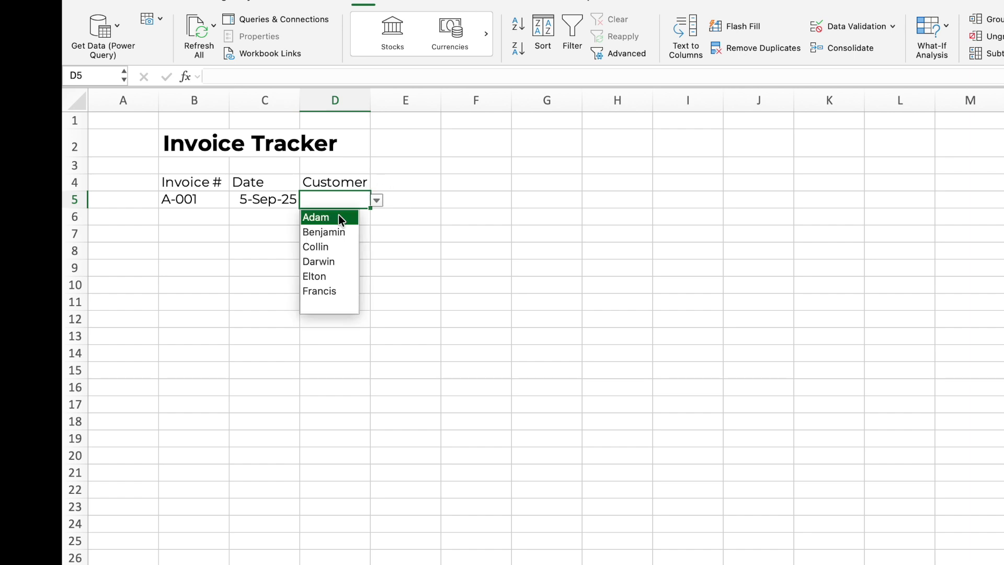
click(338, 217)
click(409, 180)
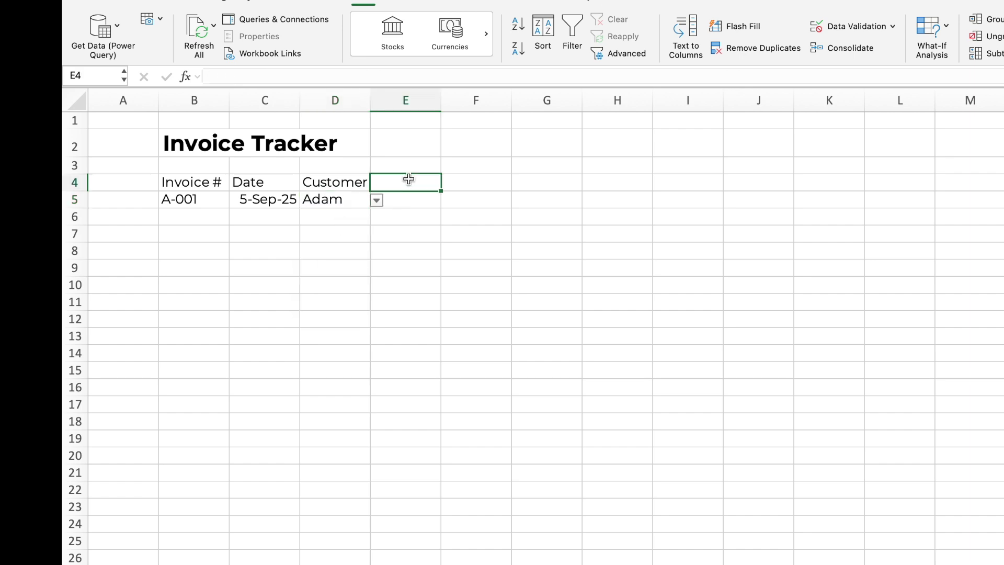
text(Description)
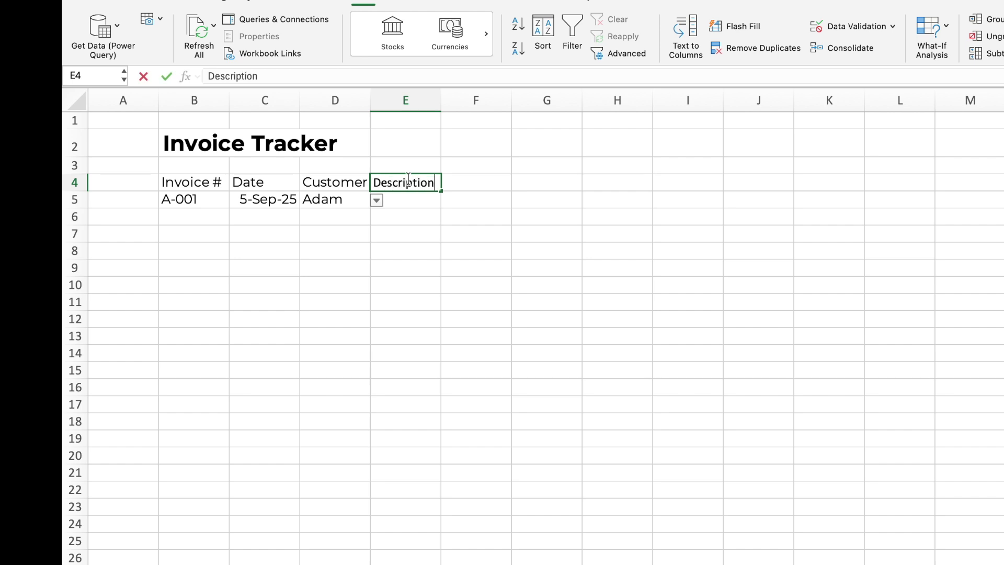
key(Tab)
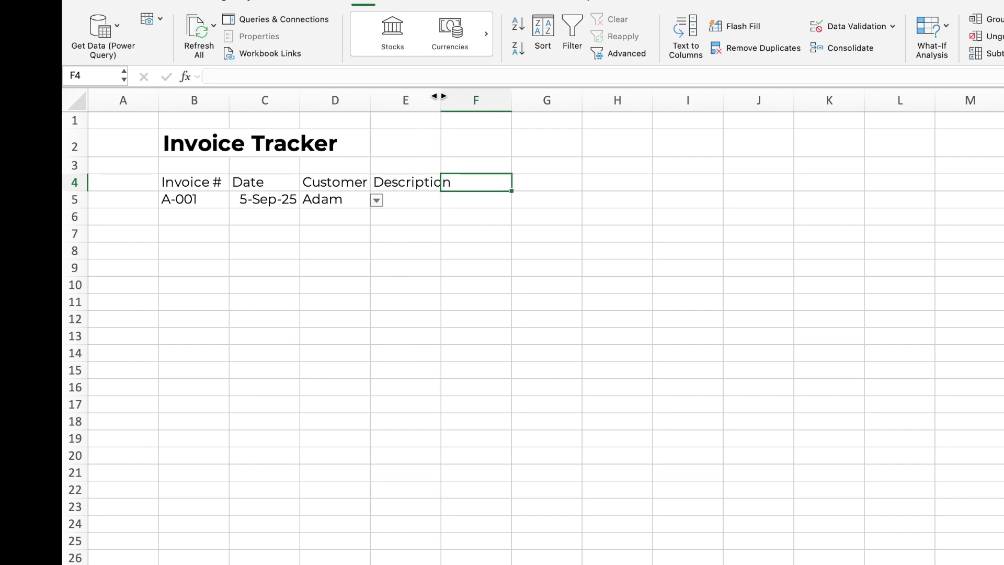
drag(441, 101, 490, 110)
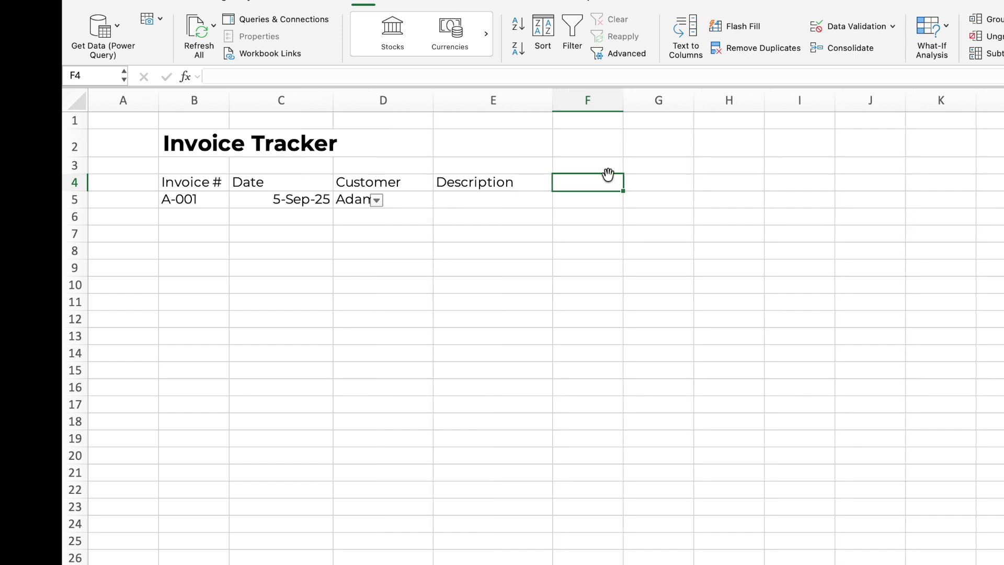
text(Amou)
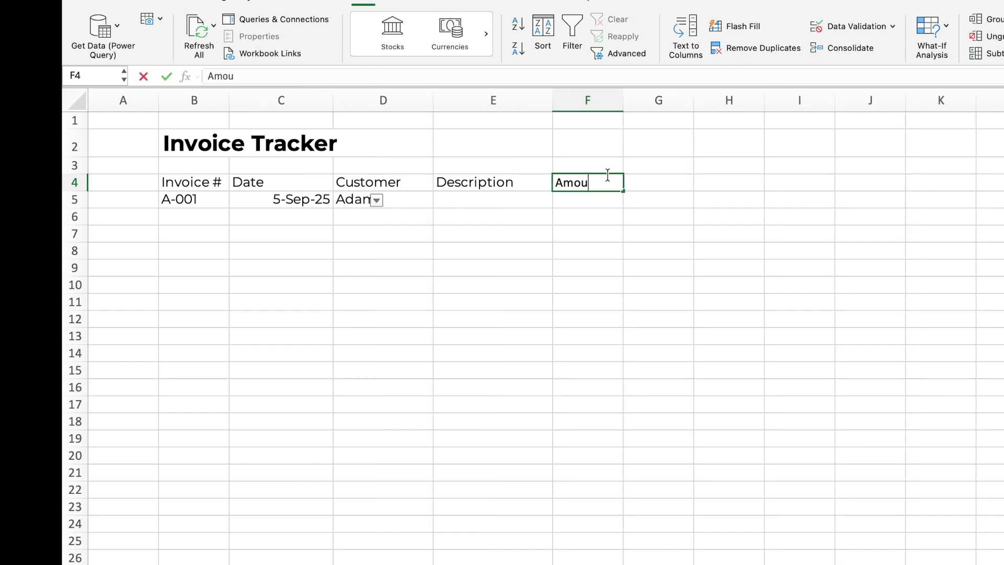
text(nt Due)
Add the Amount Due header in F4 with 400 in F5.
key(Return)
click(601, 200)
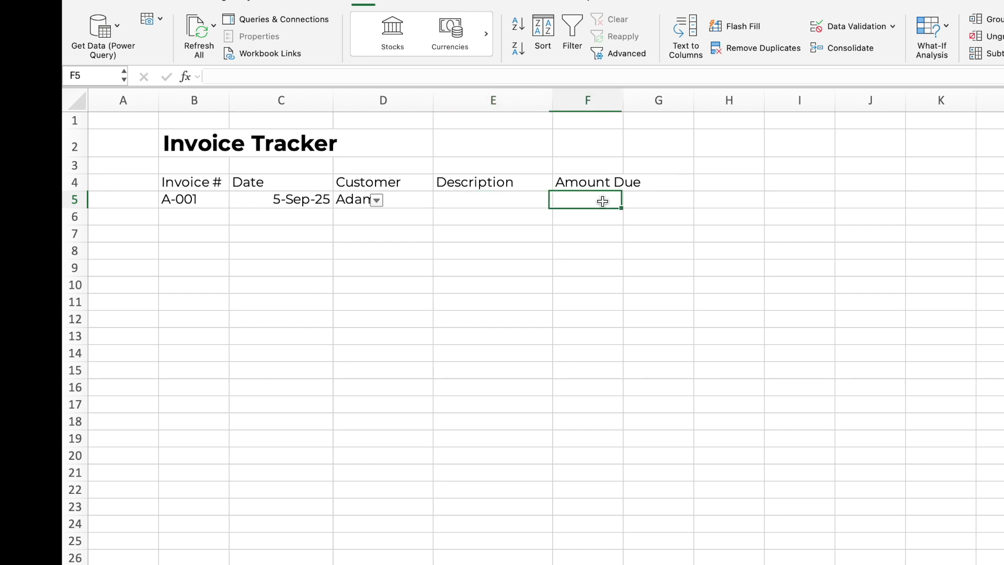
text(400)
key(Tab)
click(621, 198)
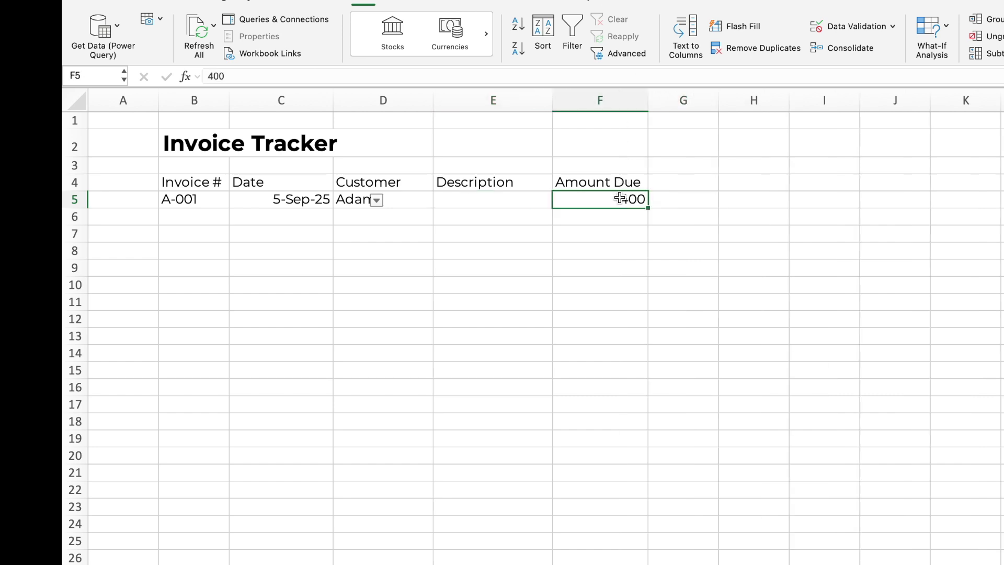
Format column F with the Accounting number format.
click(609, 102)
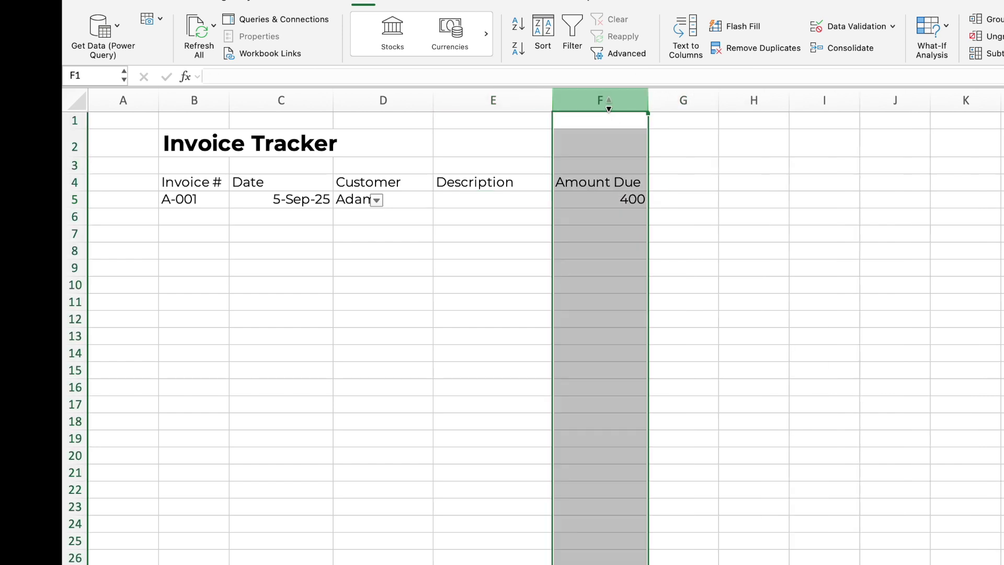
click(84, 2)
key(super+1)
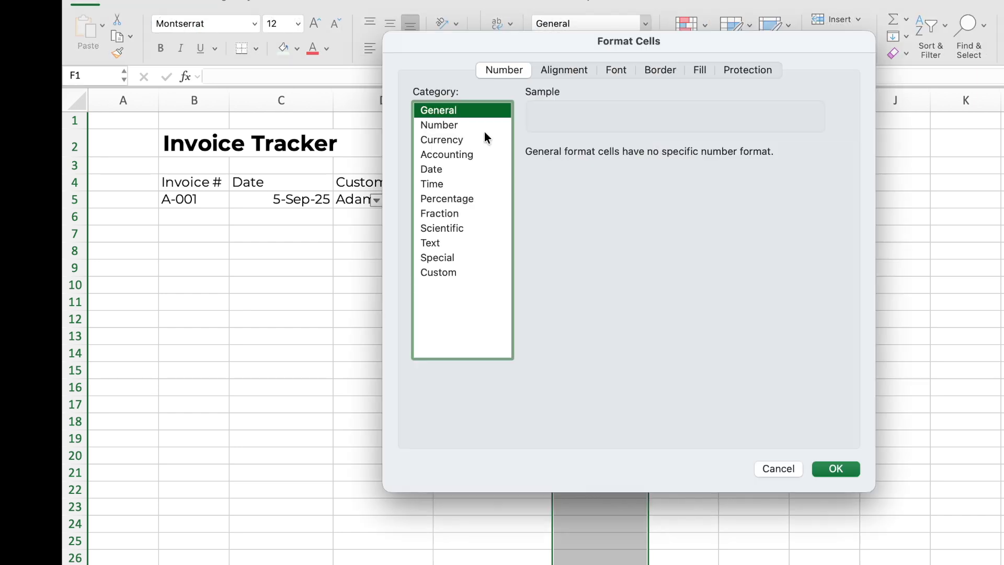
click(447, 142)
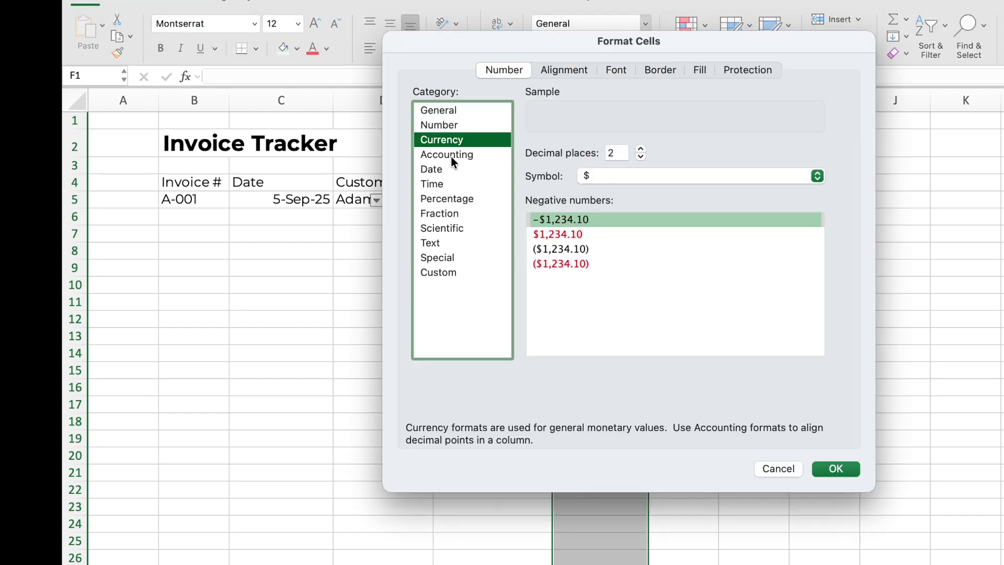
click(451, 156)
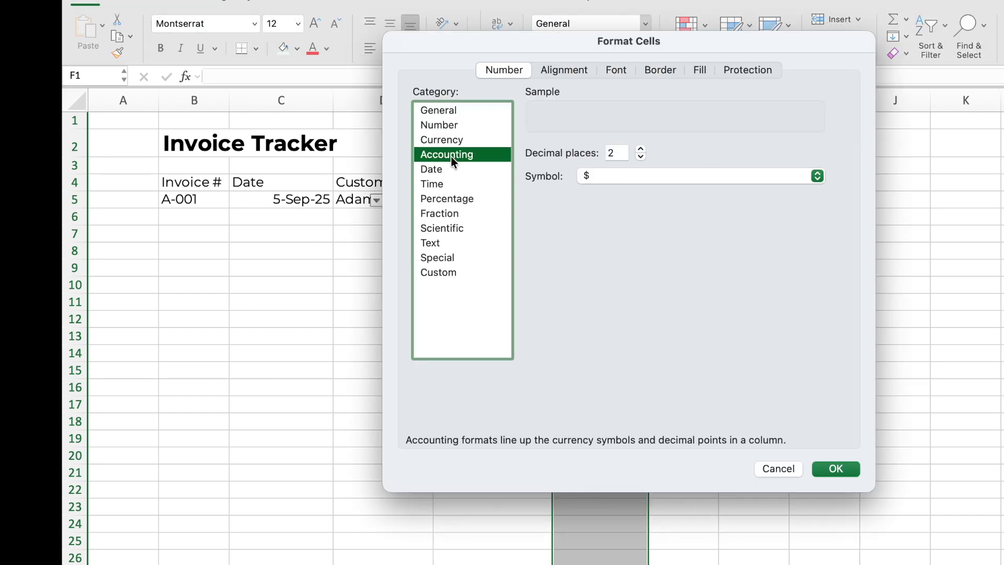
click(836, 470)
click(678, 182)
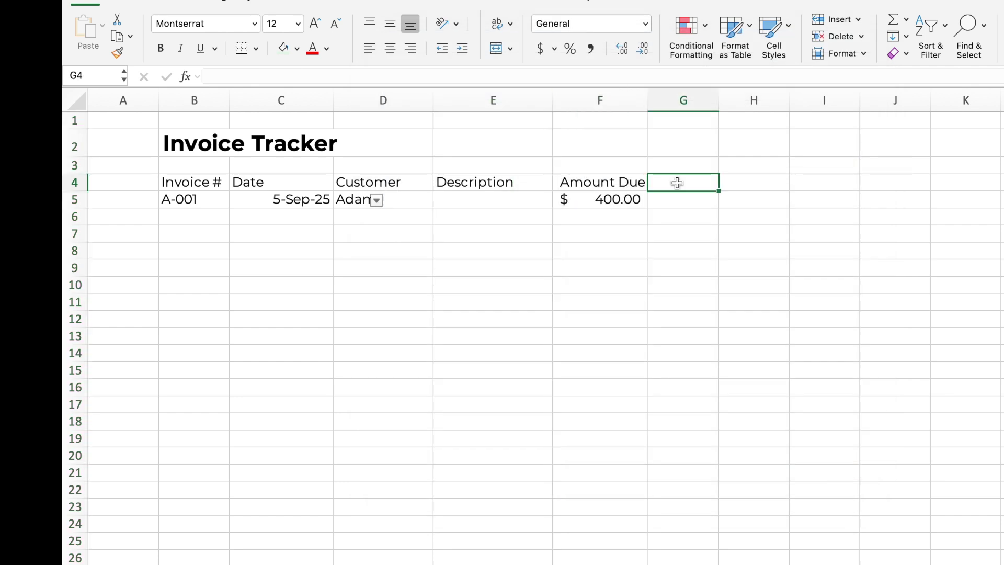
text(Due Date)
Add Due Date 30-Sep-25 and an Invoice Sent header in H4, widening column H.
key(Return)
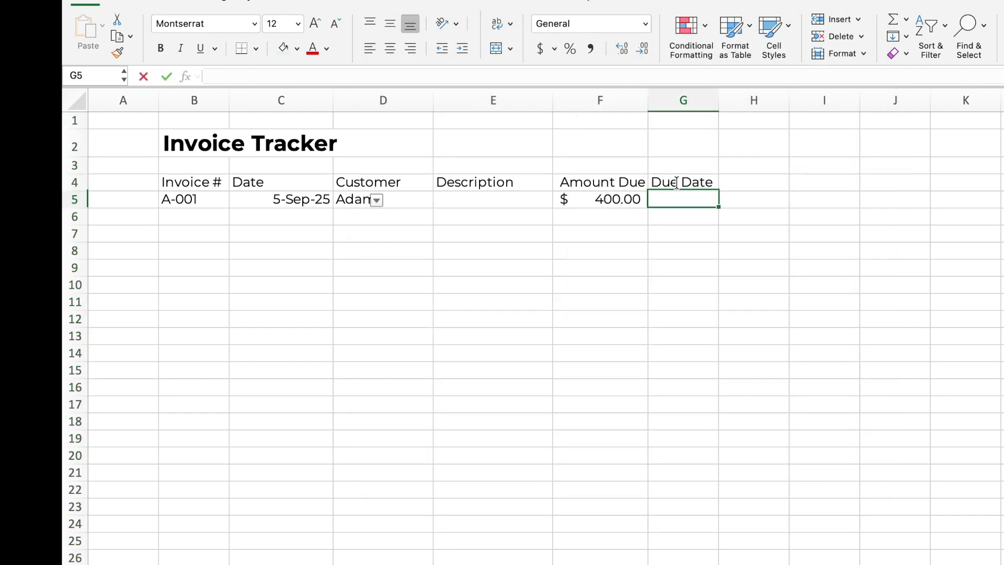
text(30-Sep-25)
click(769, 184)
text(Invoic)
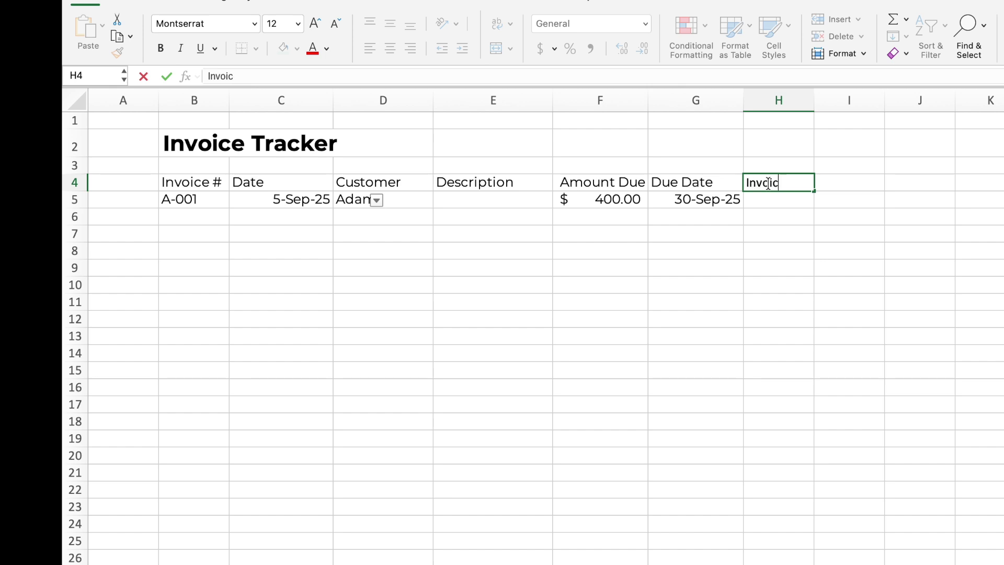
text(e Sent)
key(Return)
drag(814, 101, 848, 102)
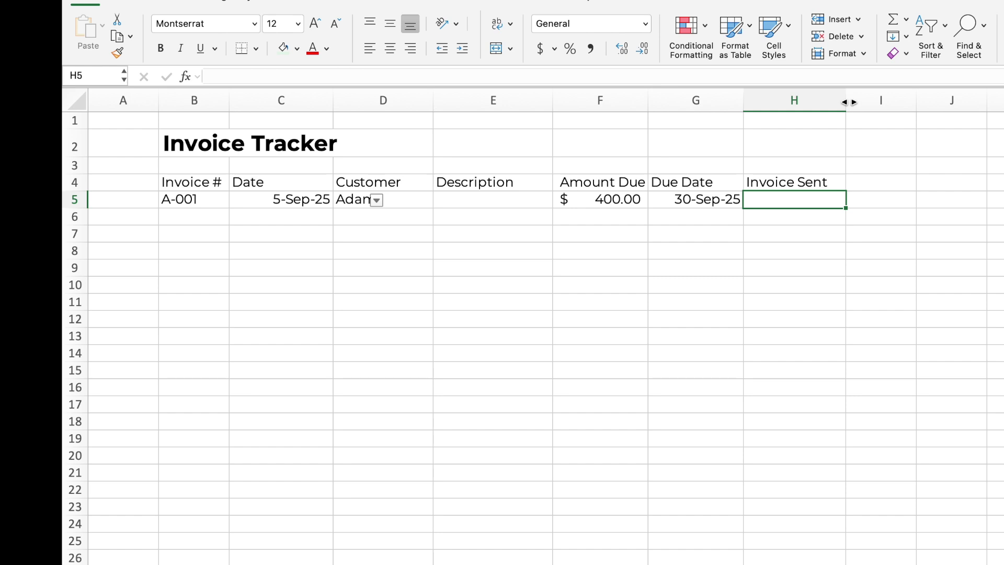
Restrict H5 to a 'Yes, No' list and choose Yes for A-001.
click(614, 6)
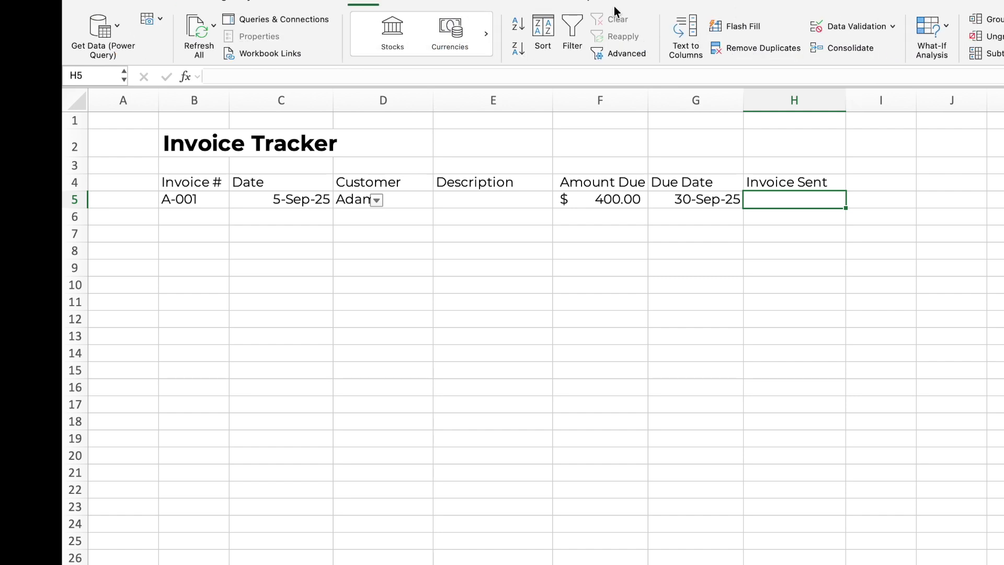
click(897, 28)
click(892, 44)
click(537, 172)
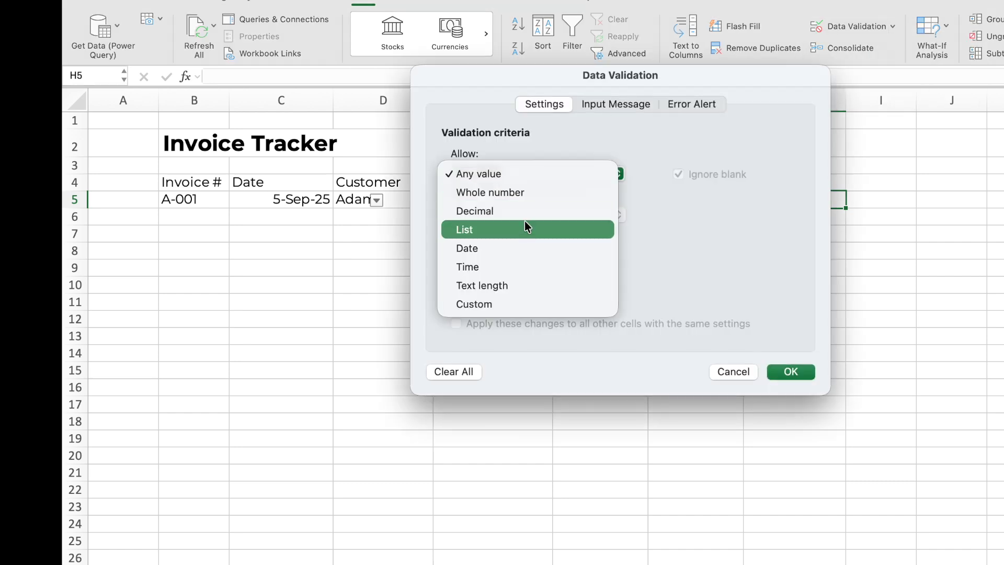
click(525, 227)
click(518, 257)
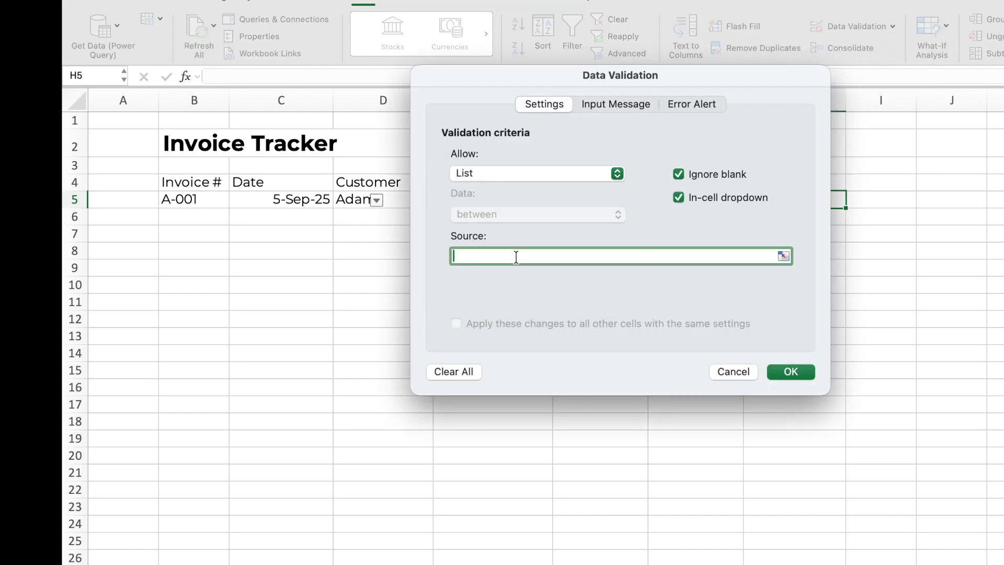
text(Yes, No)
click(798, 370)
click(852, 201)
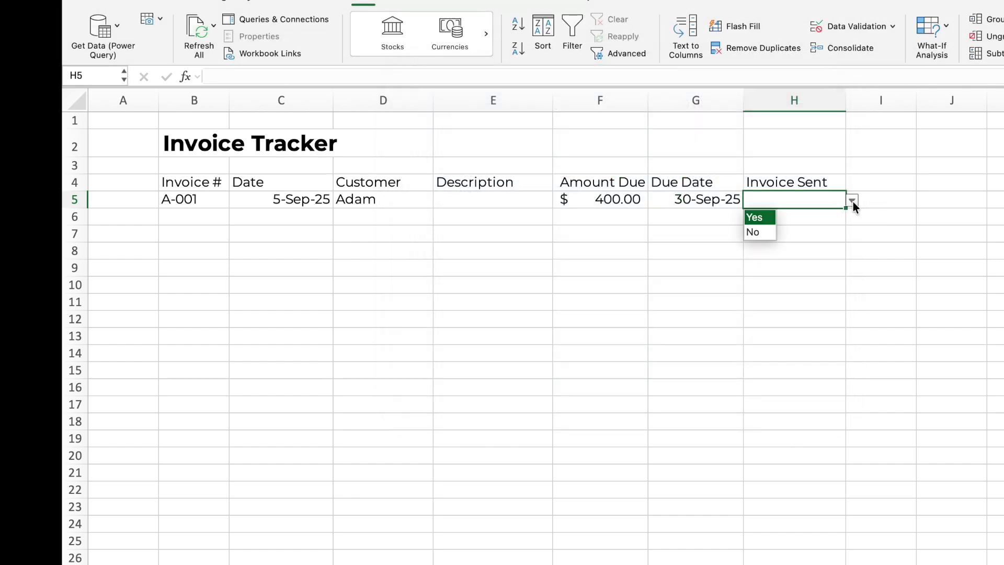
click(755, 221)
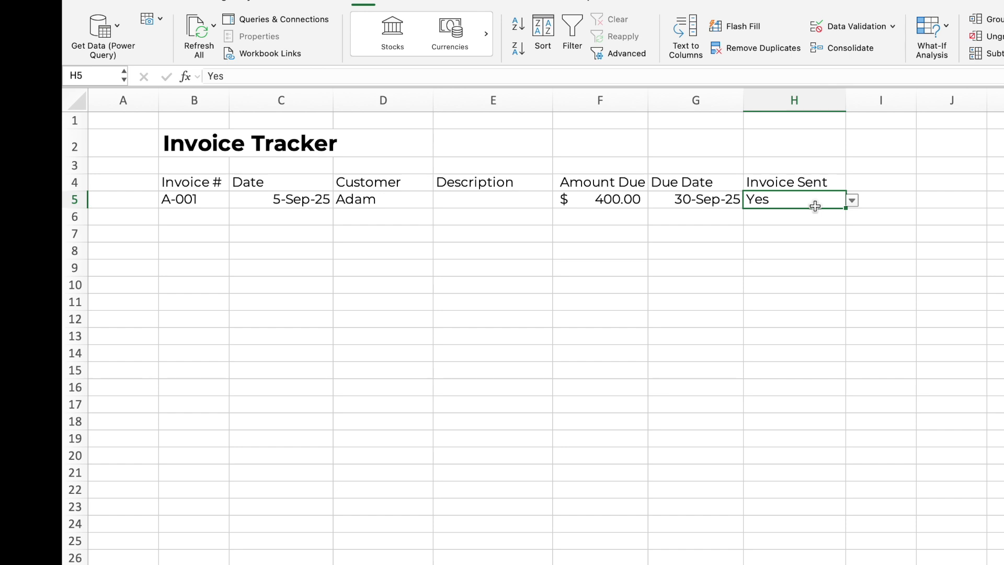
Enter Amount Paid, Paid Date, Balance, Status and Remarks headers in I4:M4, with 400 paid on 20-Sep-25.
click(874, 182)
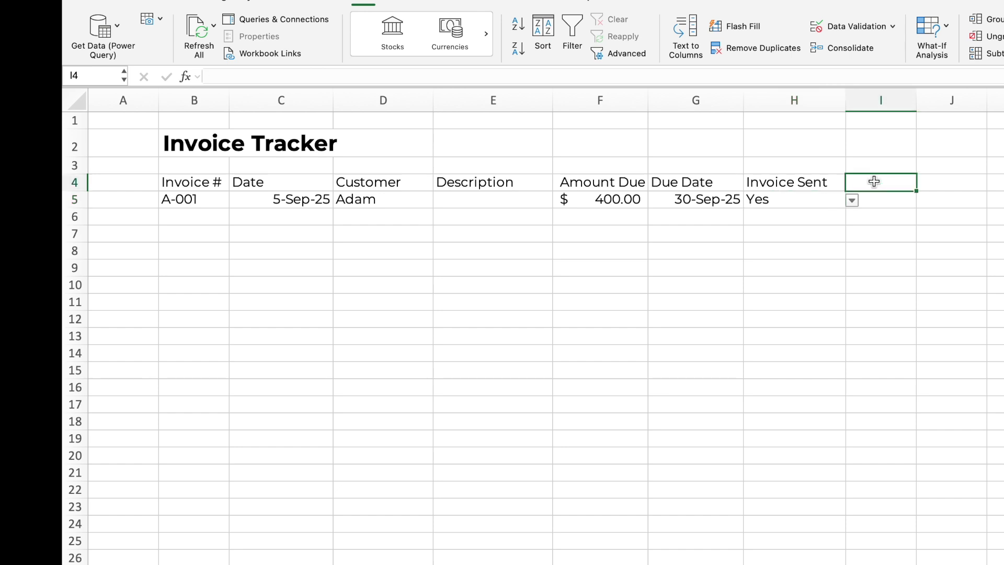
text(Amount Paid)
click(930, 182)
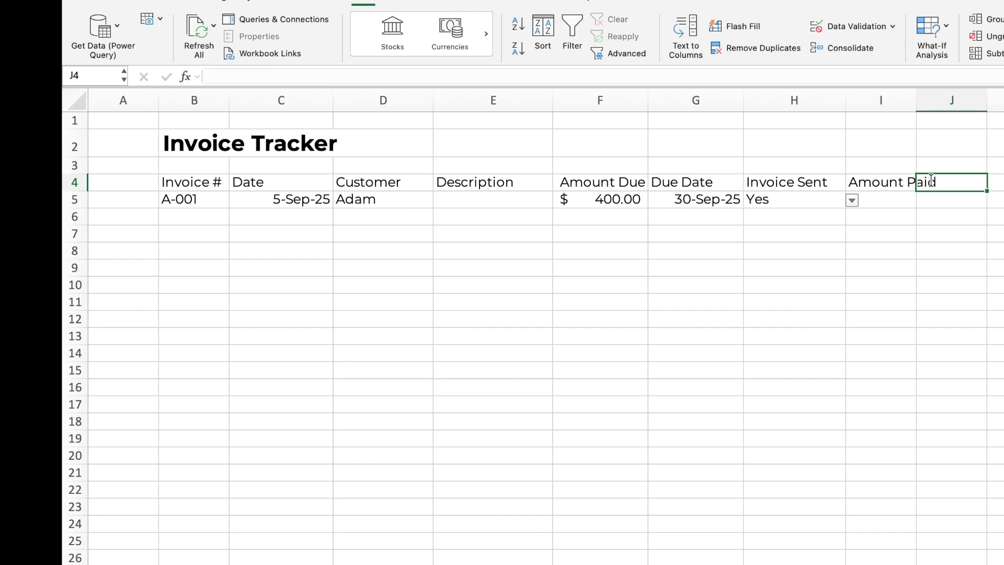
text(Paid Date)
key(Return)
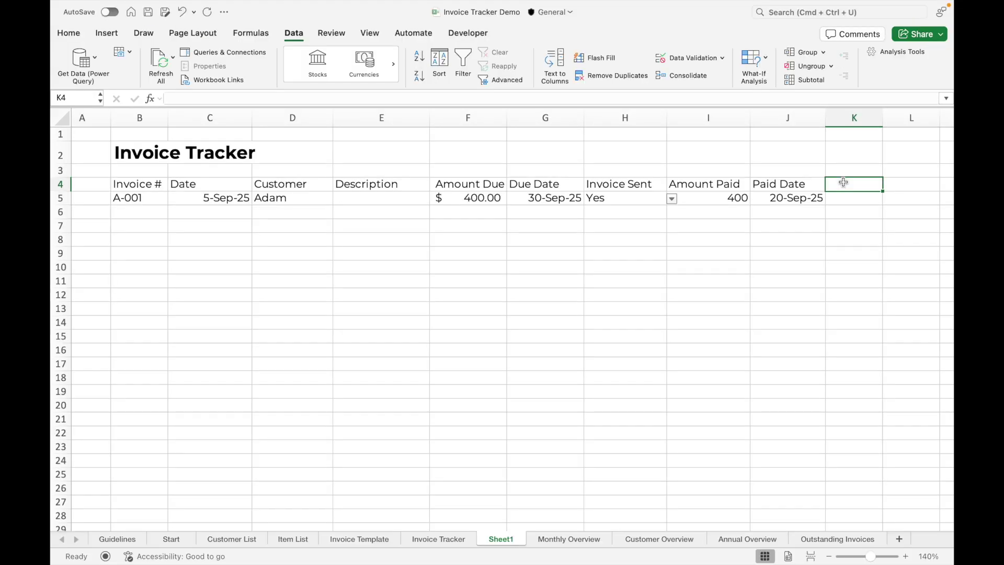
text(B)
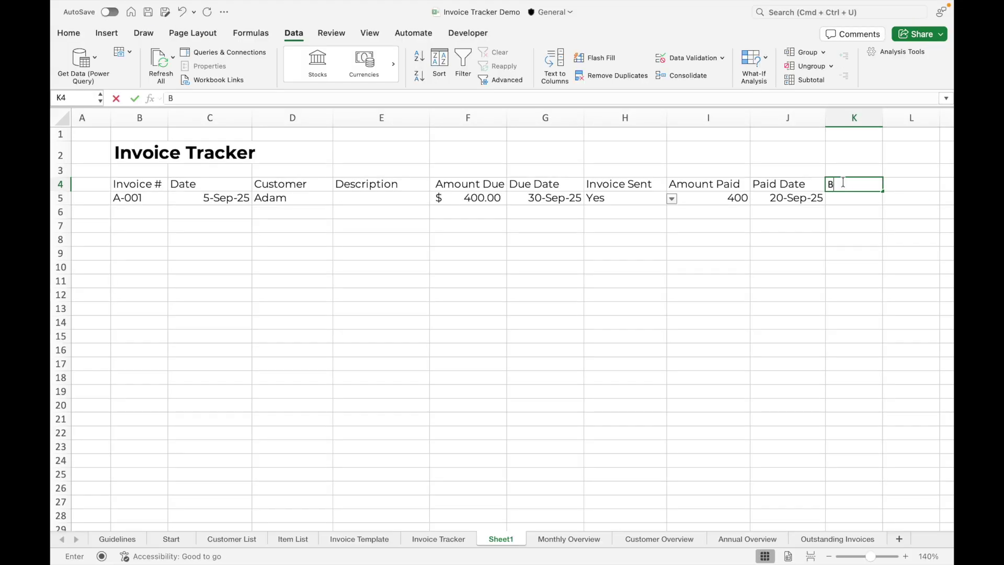
text(alance)
key(Tab)
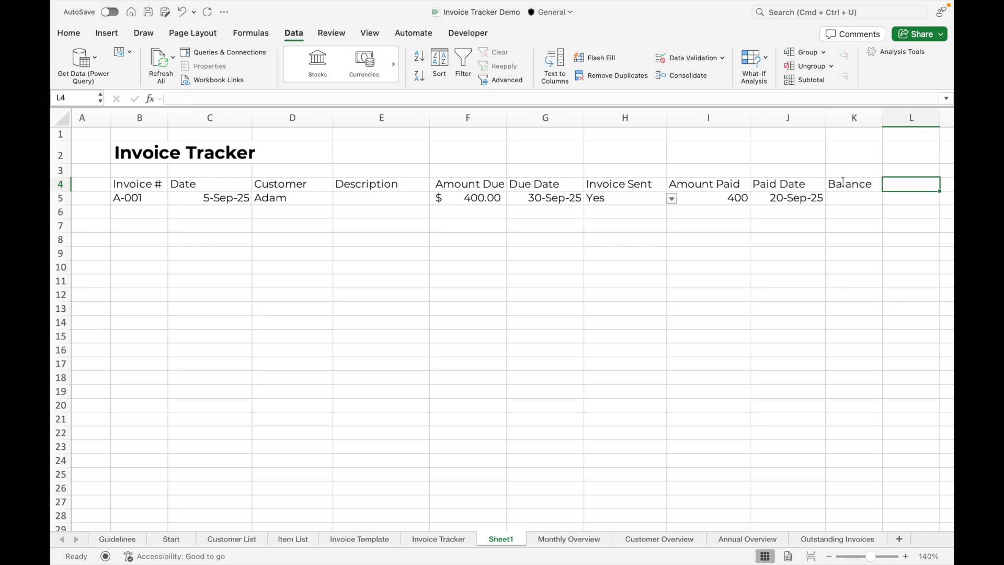
text(Status)
key(Tab)
text(Remarks)
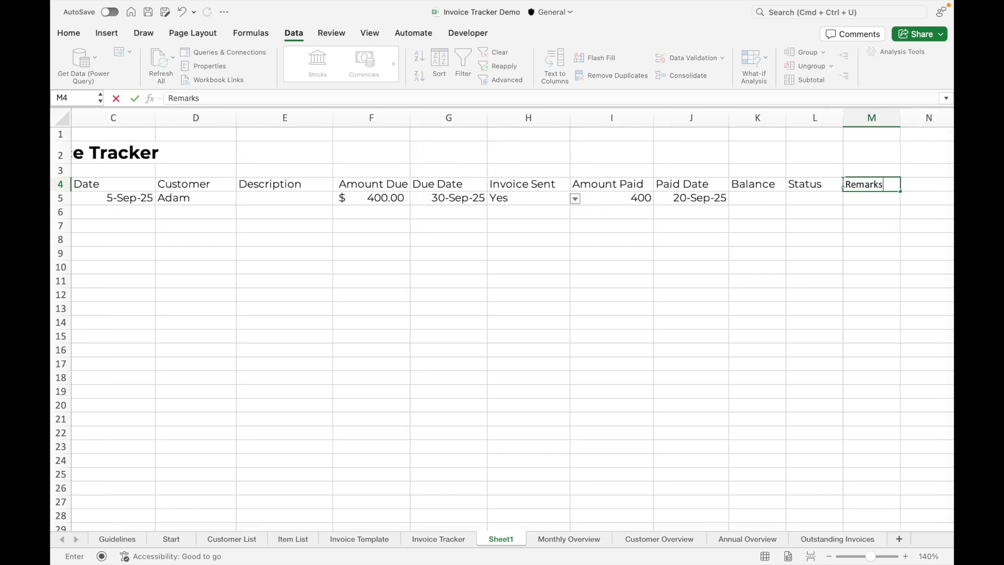
key(Return)
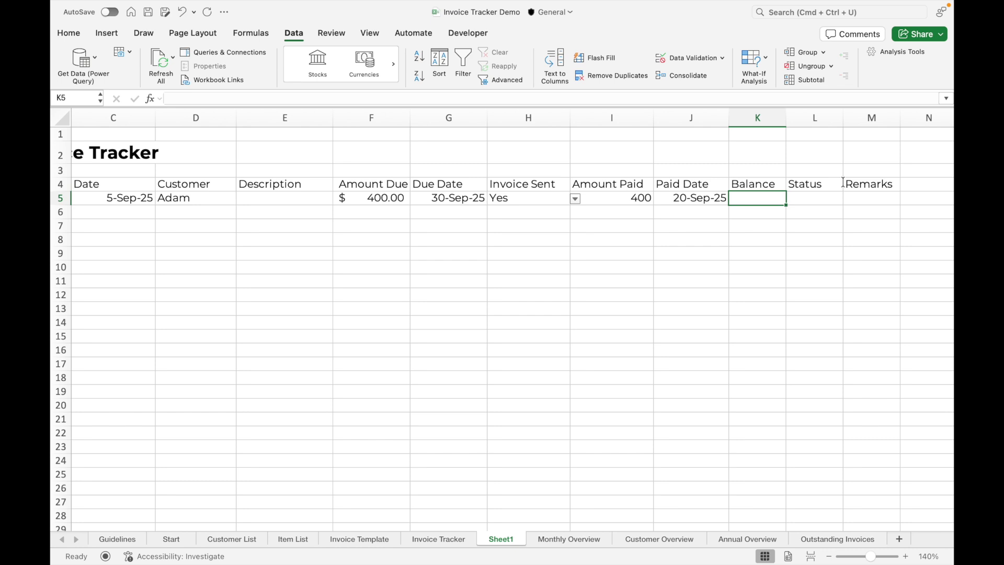
text(=)
Enter =I5-F5 in K5 so the Balance shows zero.
click(643, 196)
text(-)
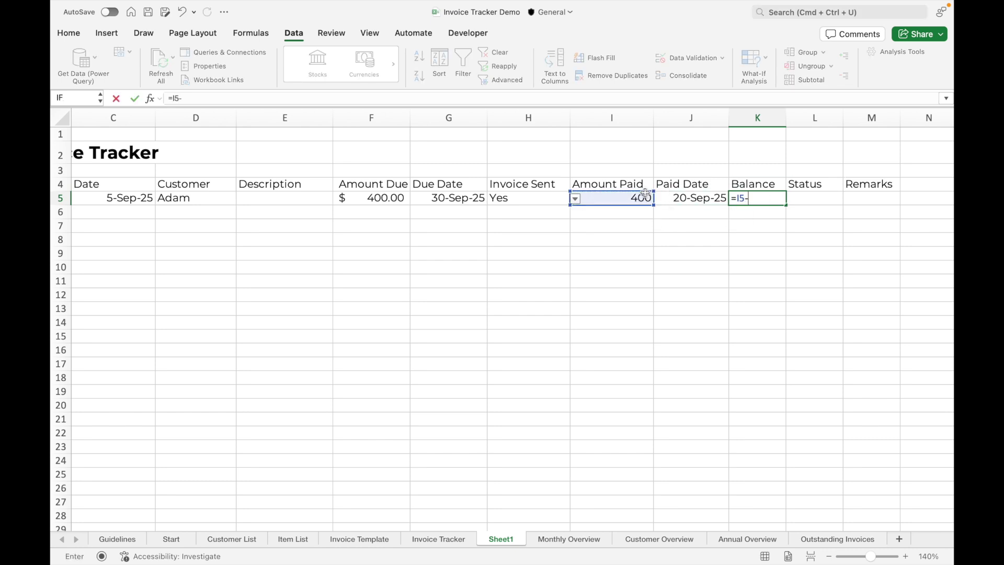
click(380, 197)
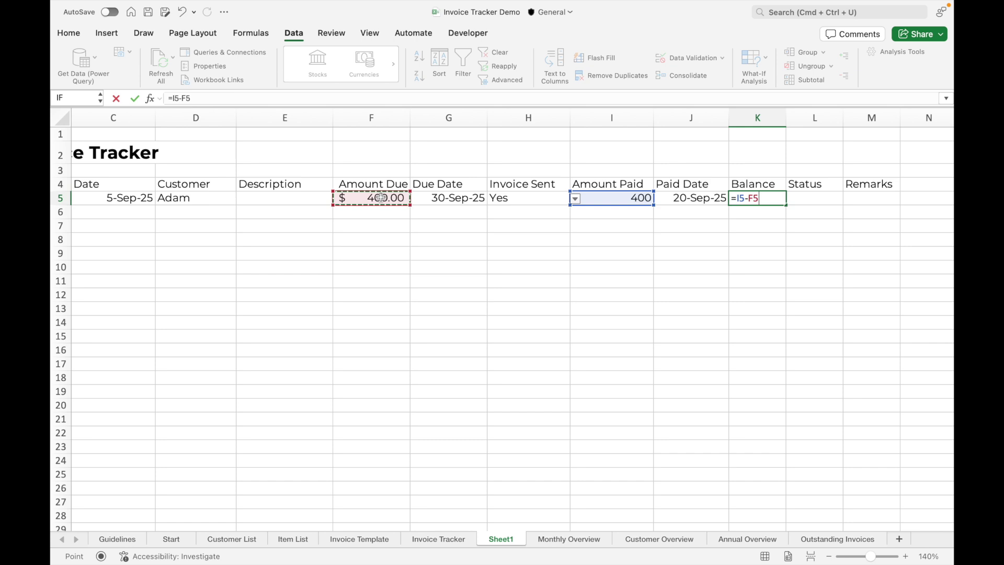
key(Tab)
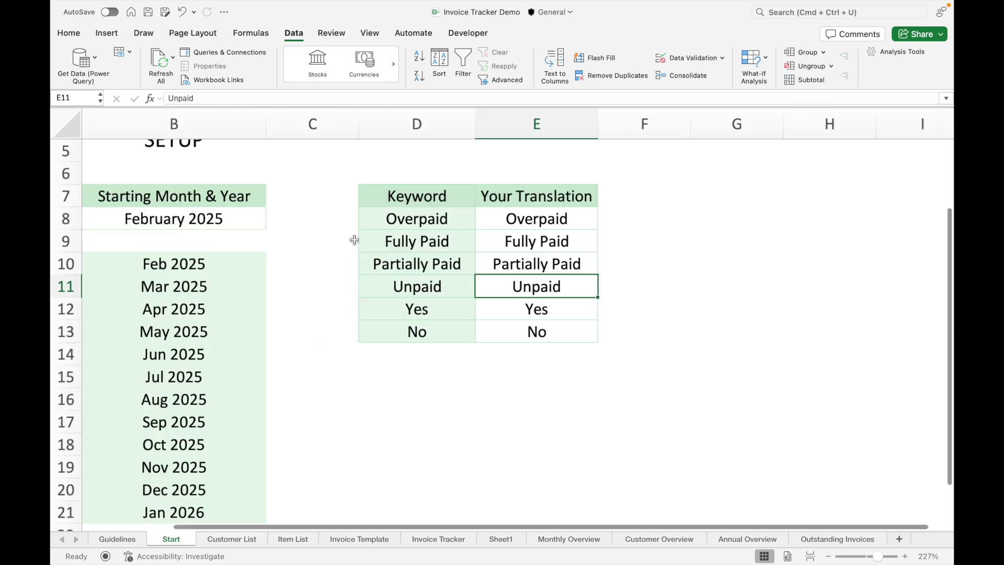
Check the Fully Paid and Overpaid translations in Start E9 and E8, then return to Sheet1.
click(505, 265)
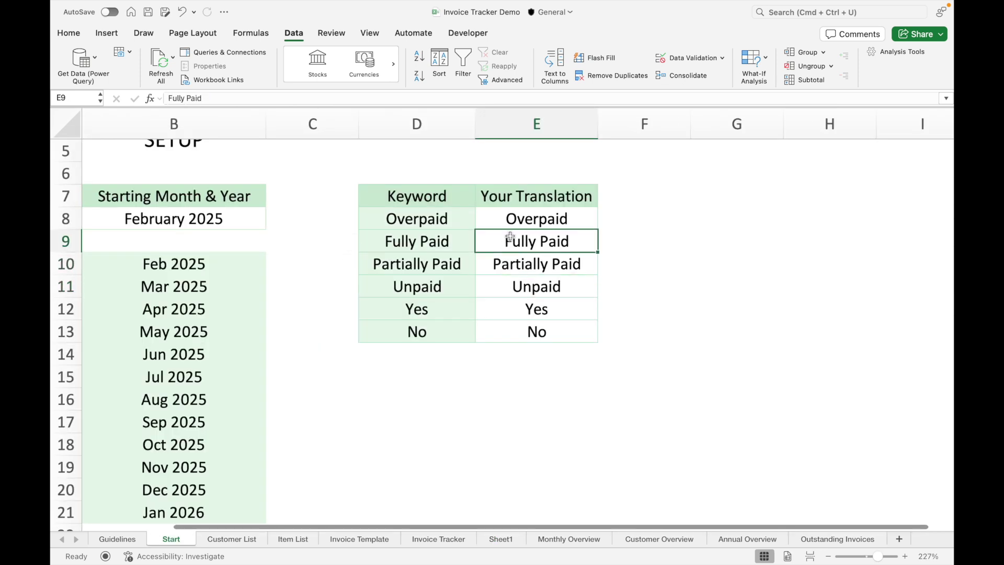
click(516, 220)
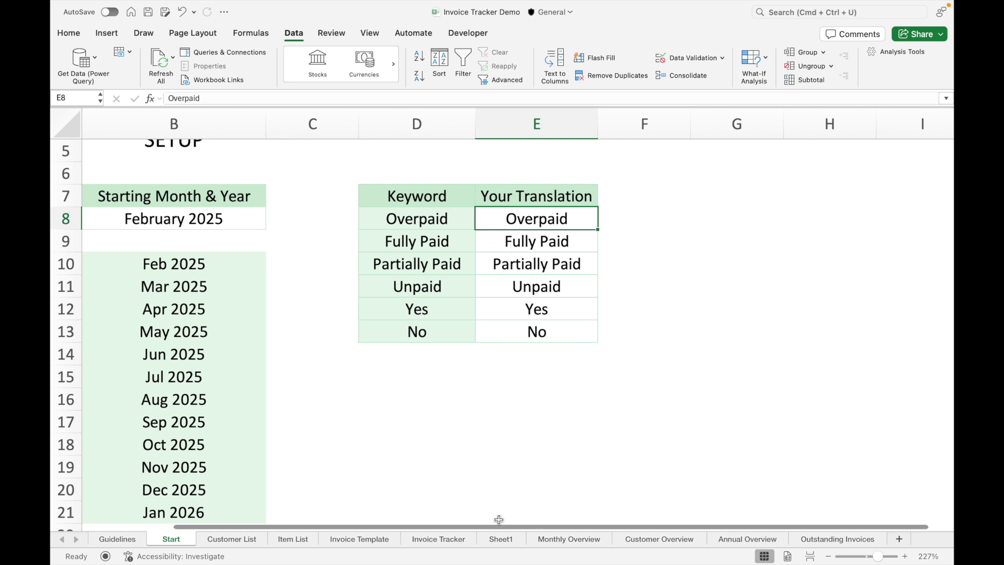
click(501, 541)
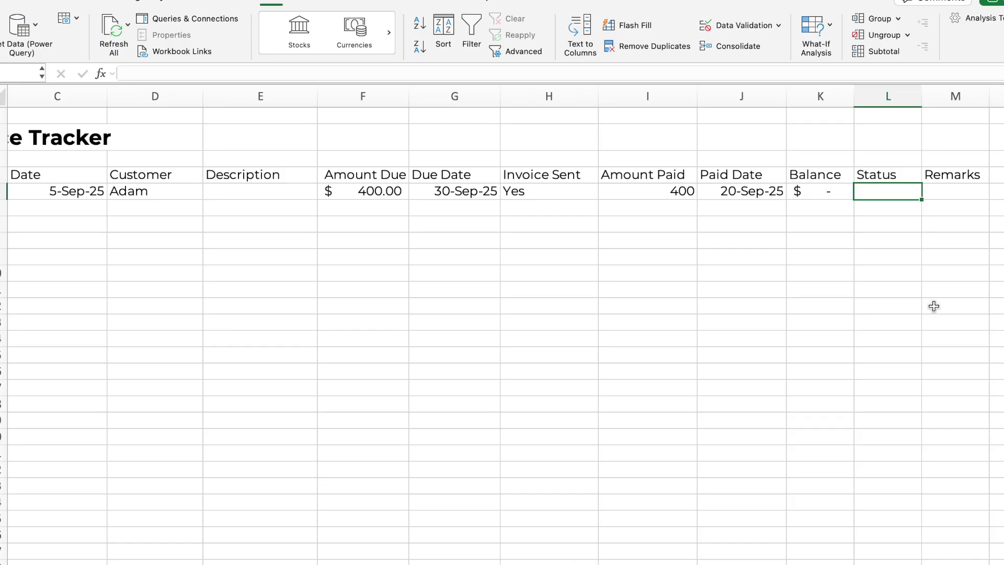
text(=)
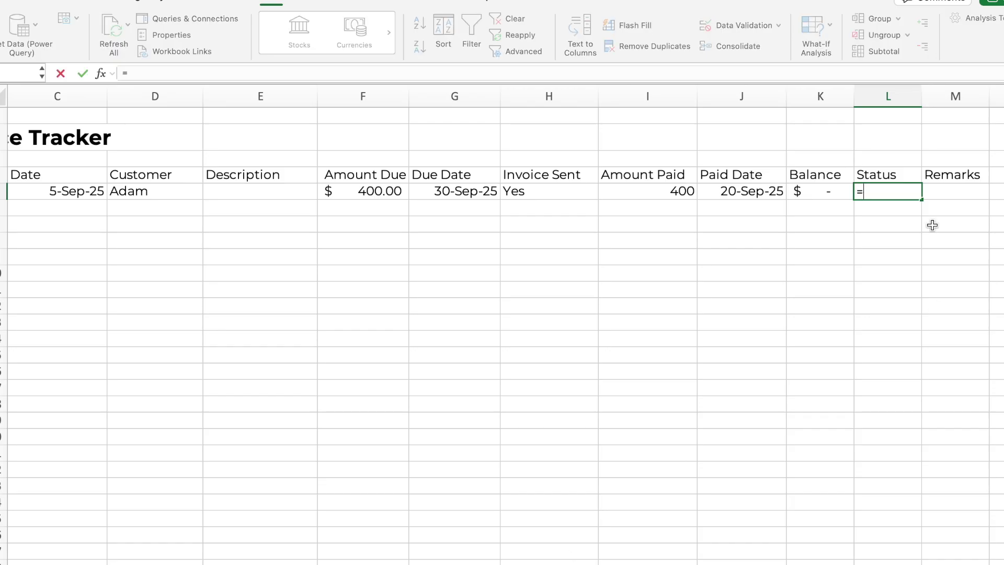
text(ifs)
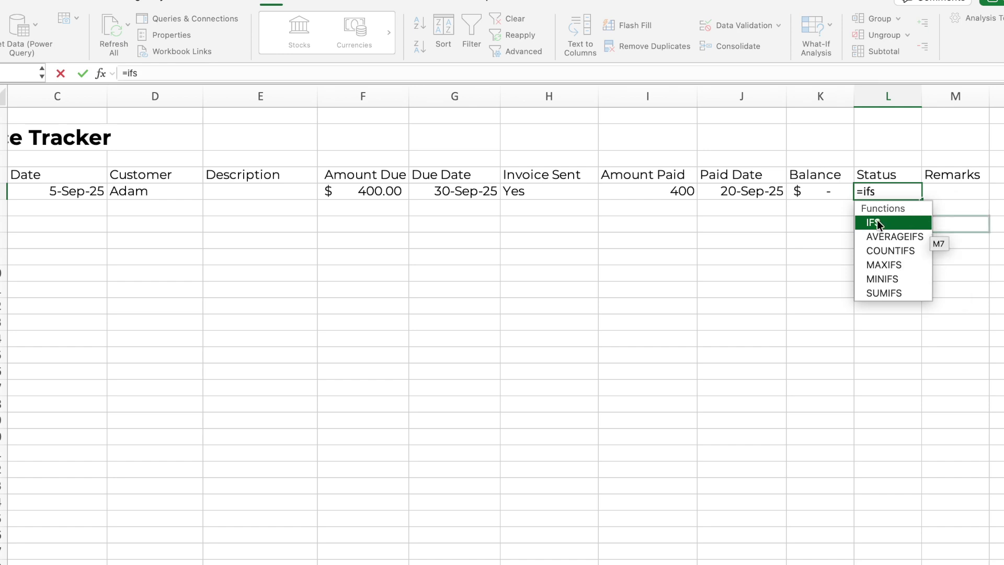
Start an IFS formula in L5 with the Unpaid (Start!E11) and Partially Paid (Start!E10) conditions.
double_click(877, 222)
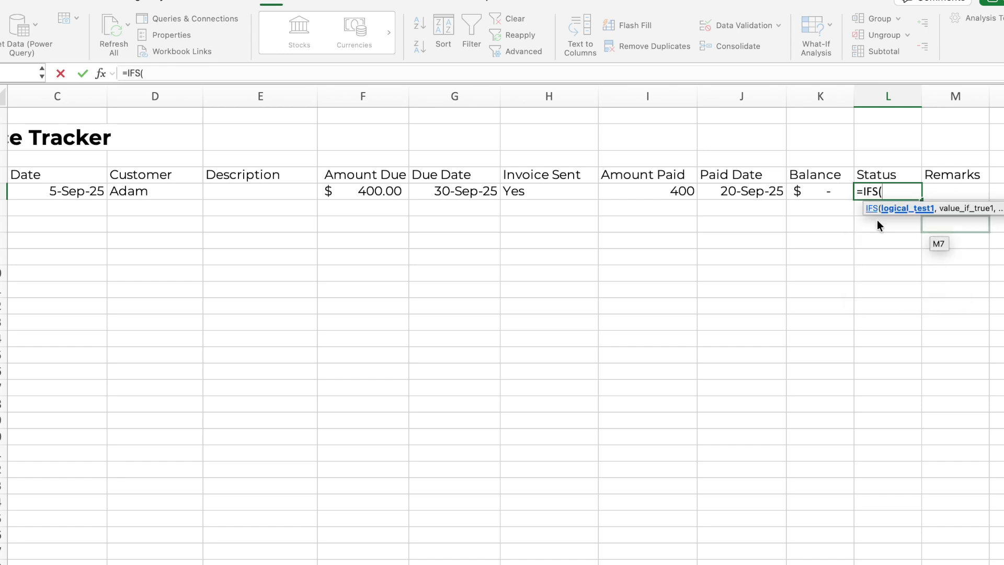
click(684, 191)
text(=0,)
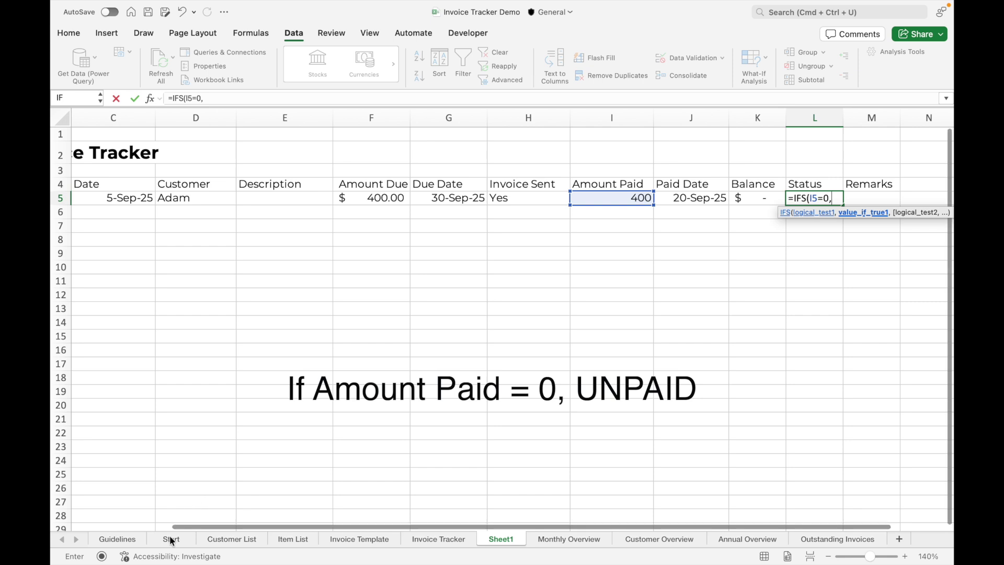
click(170, 539)
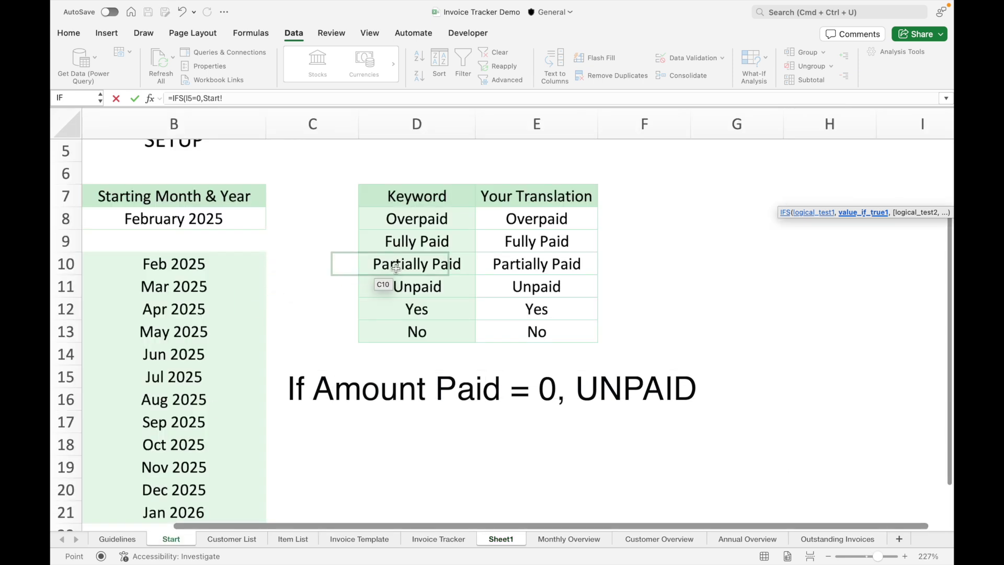
click(510, 282)
text(,)
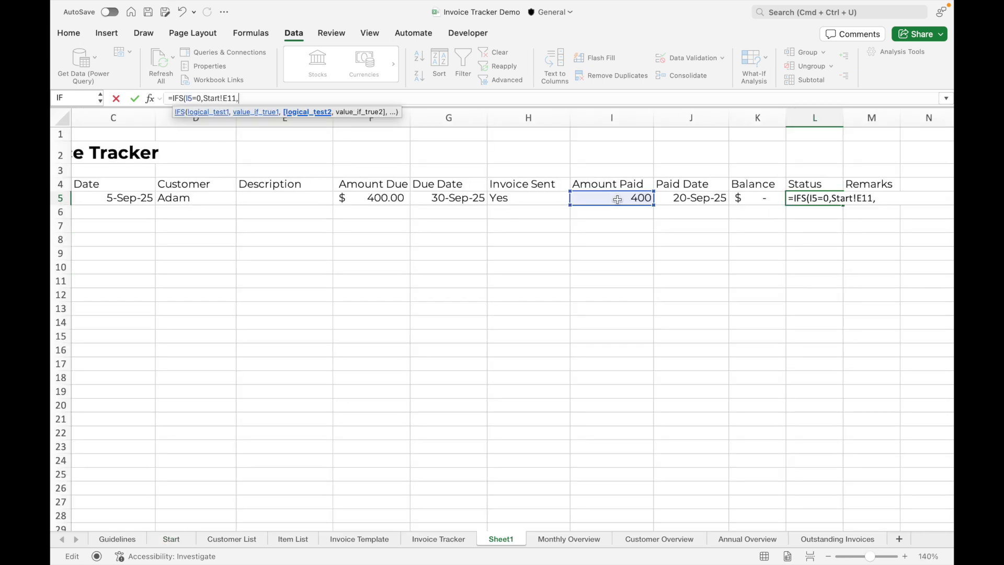
click(618, 199)
text(<)
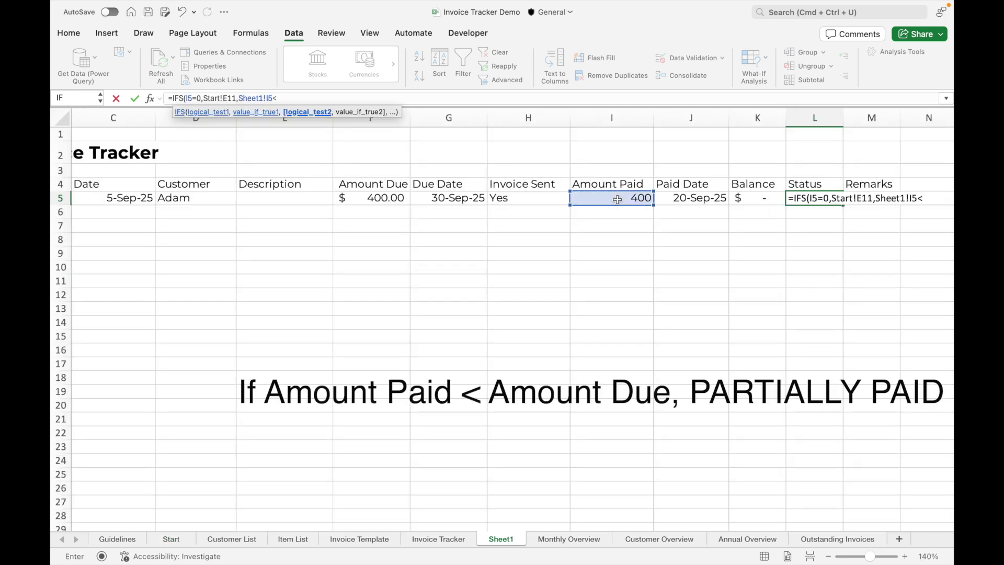
click(399, 198)
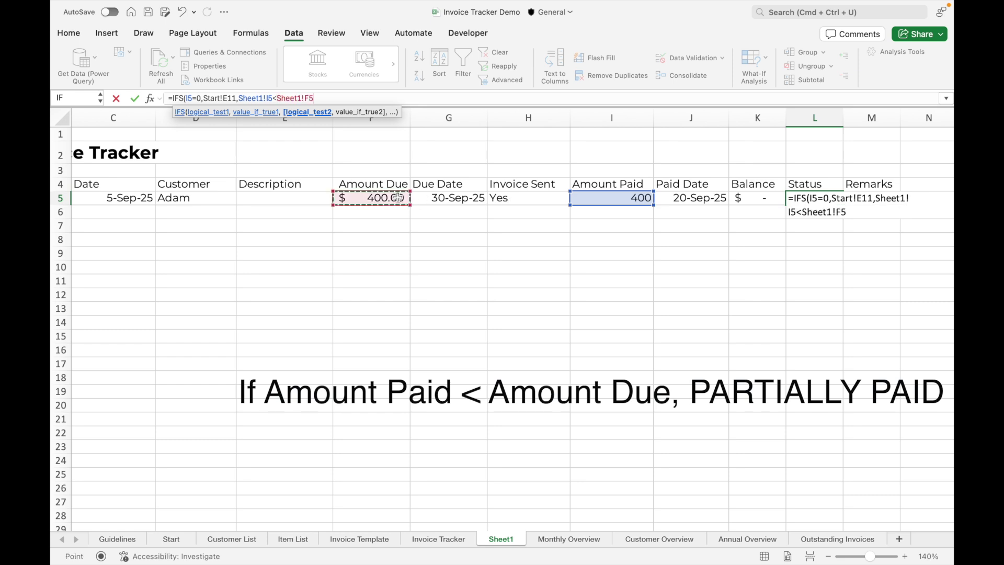
text(,)
click(171, 540)
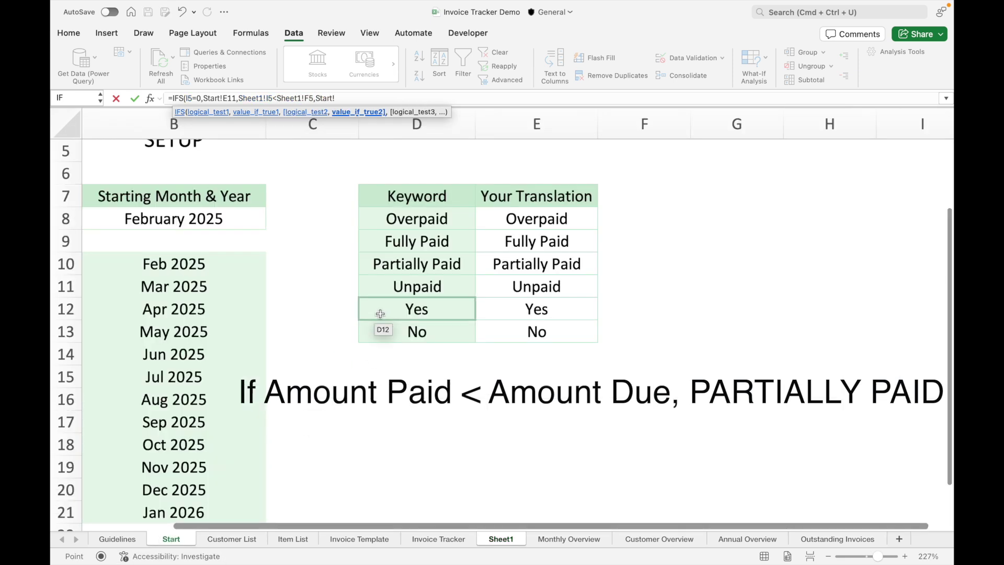
click(479, 267)
text(,)
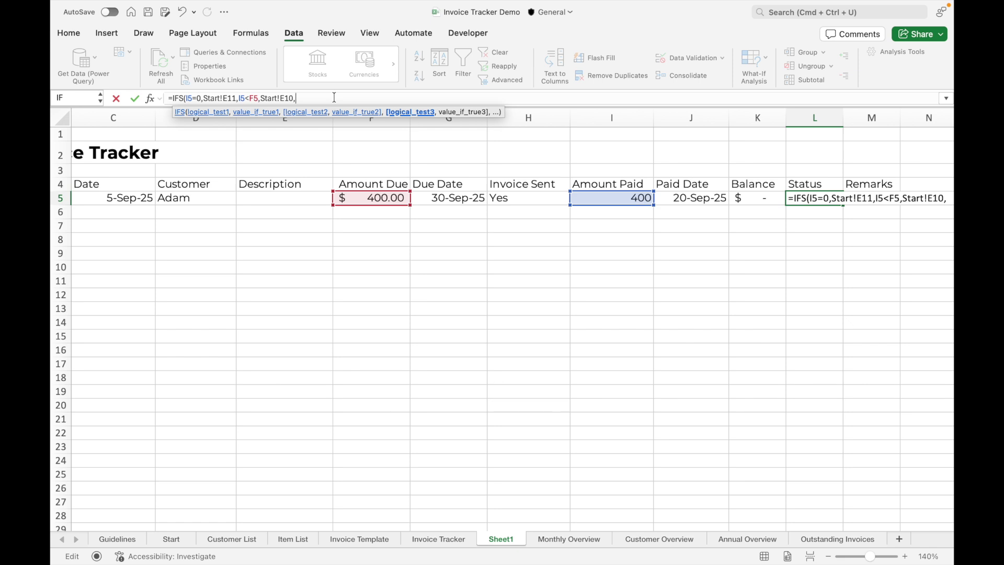
Add the Fully Paid (Start!E9) and Overpaid (Start!E8) conditions and commit the formula.
click(596, 198)
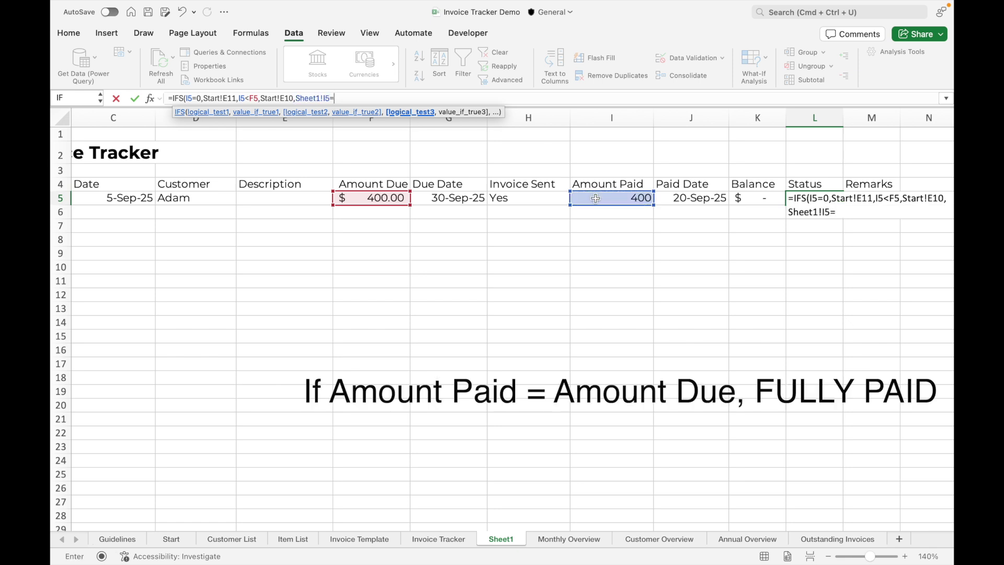
text(=)
click(400, 203)
text(,)
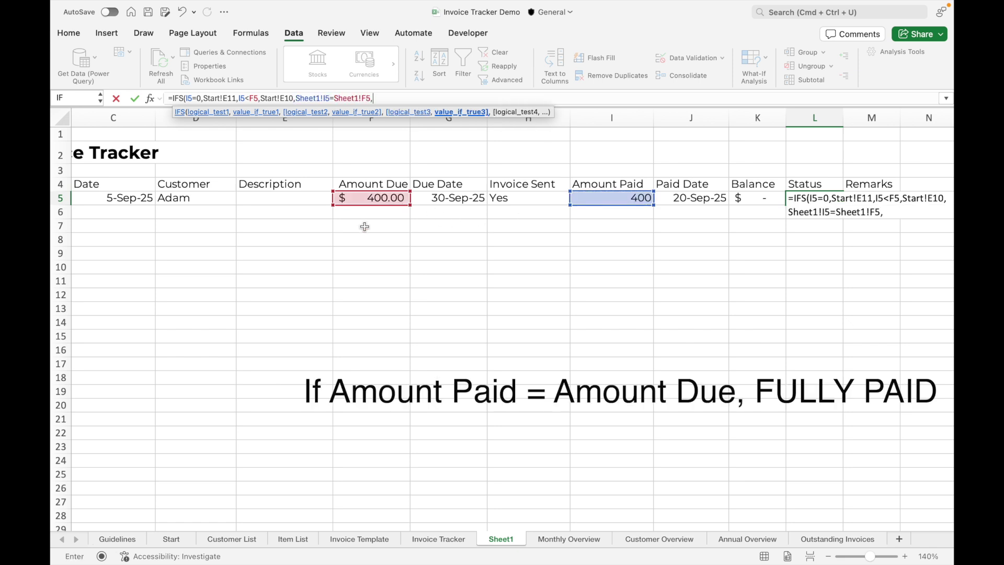
click(171, 538)
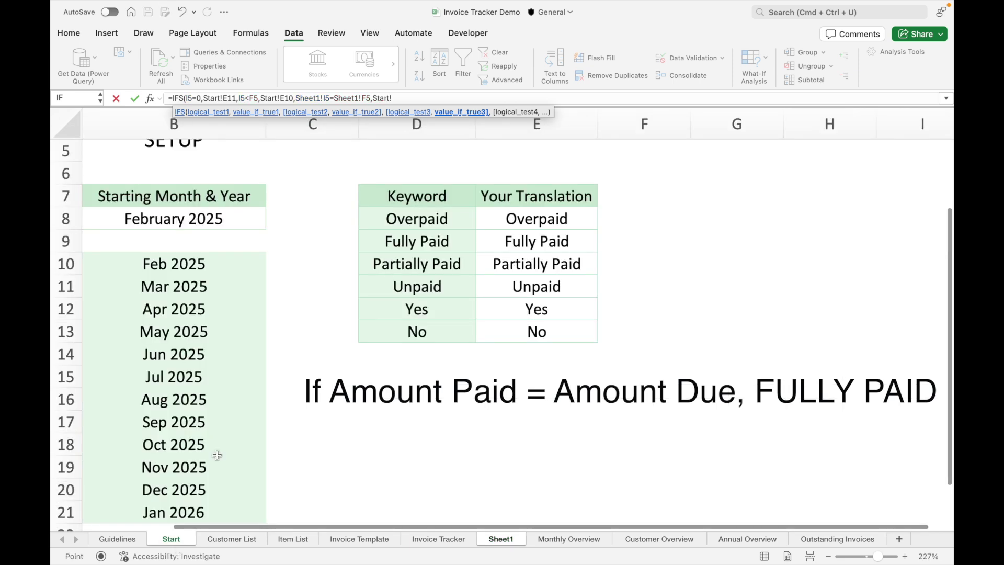
click(488, 242)
text(,)
click(500, 539)
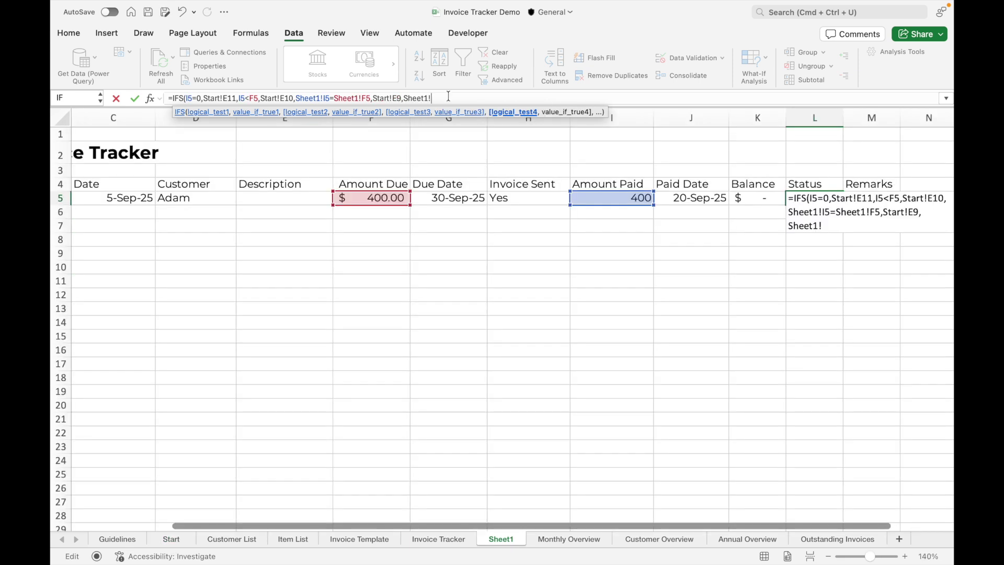
text(I5)
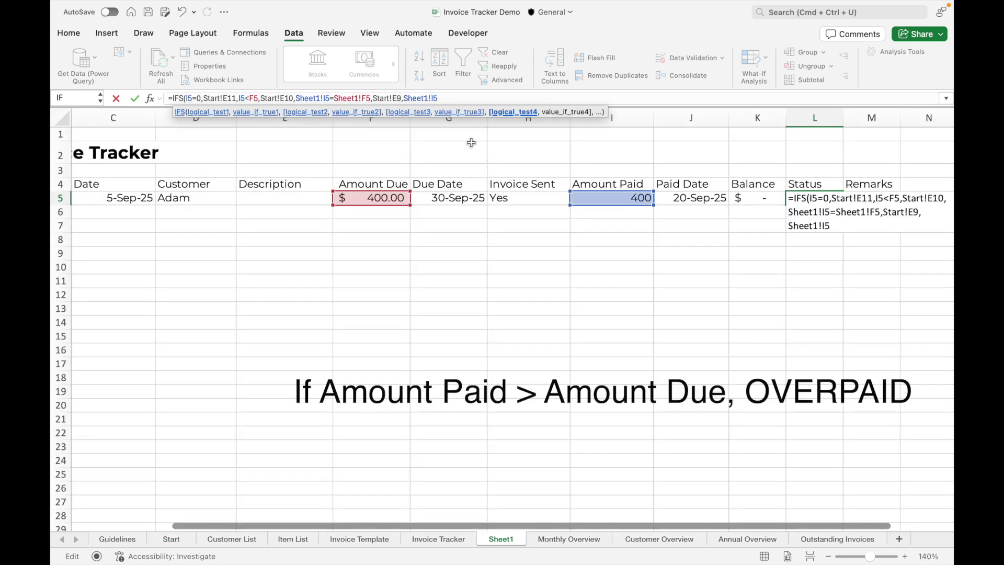
text(>)
click(373, 198)
text(,)
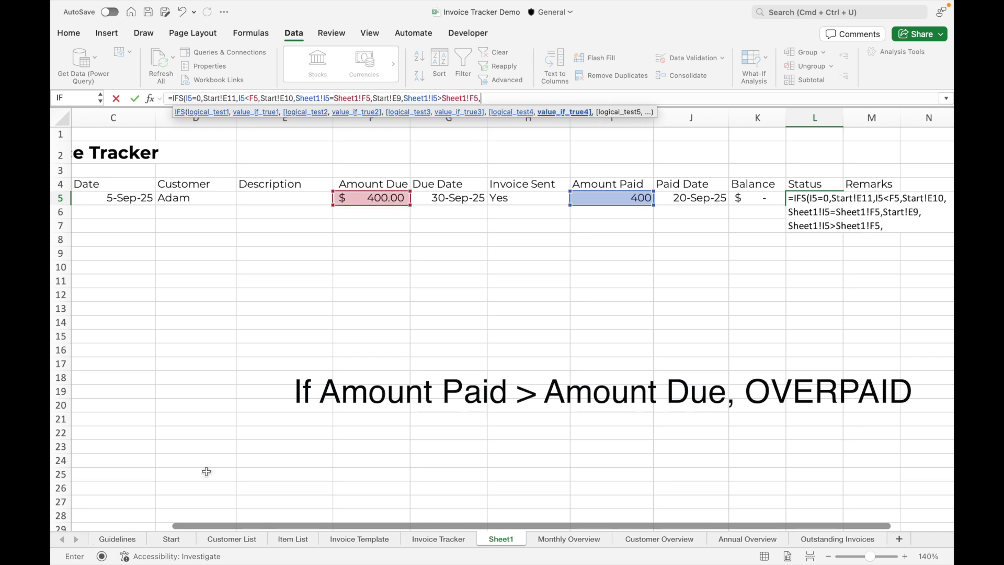
click(168, 539)
click(541, 219)
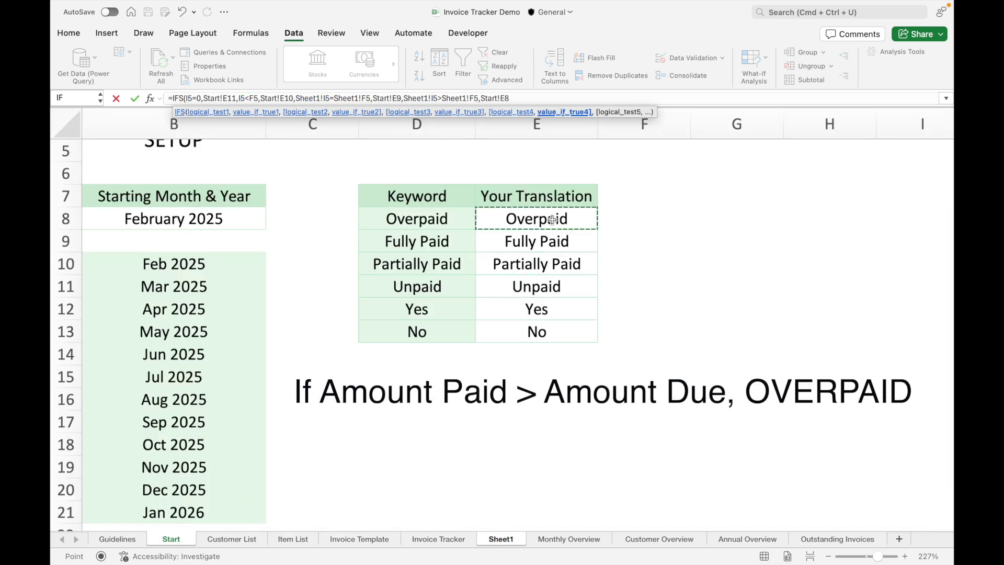
click(550, 101)
text())
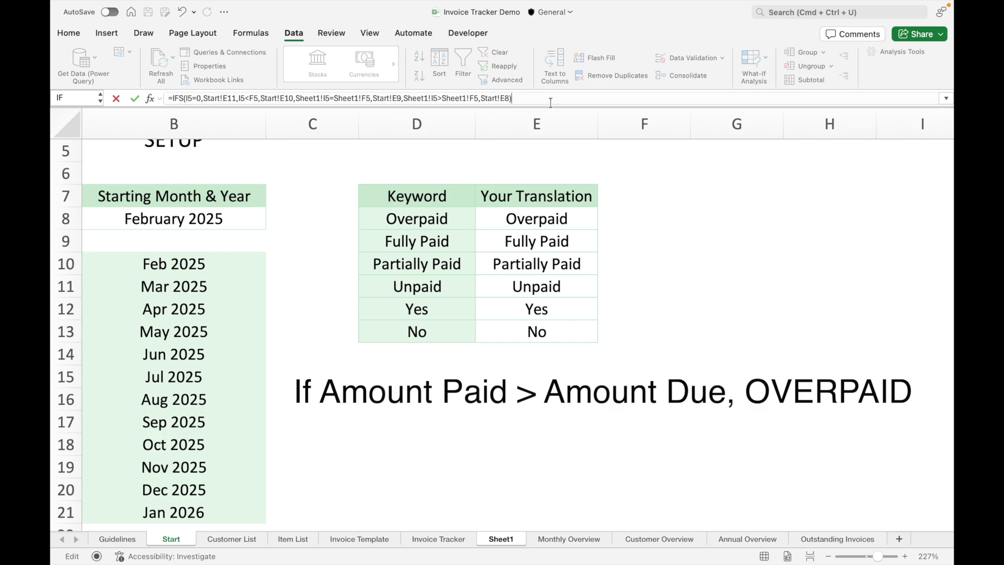
key(Return)
Add an ISBLANK(B5) test so L5's Status stays blank without an invoice number.
key(Up)
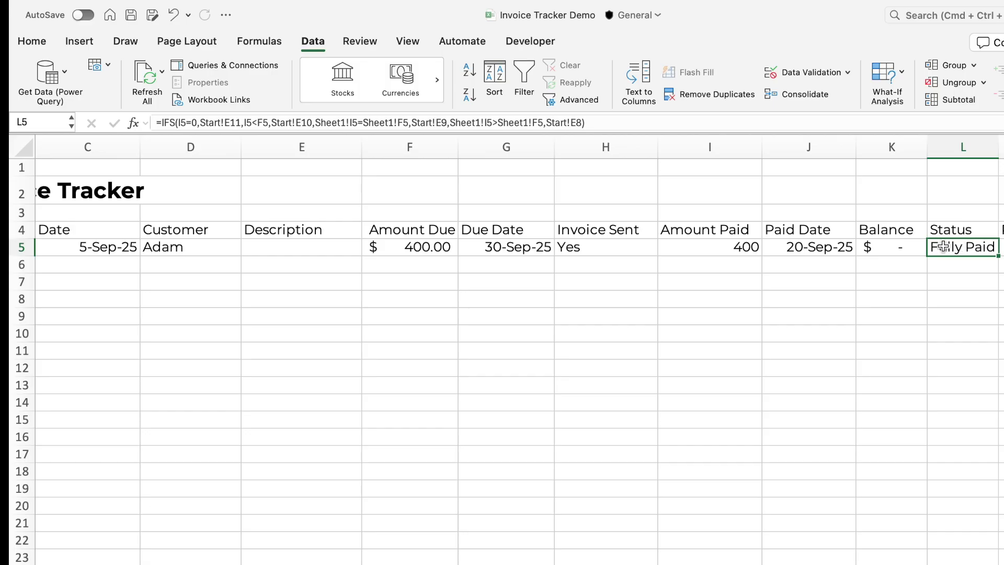
key(F2)
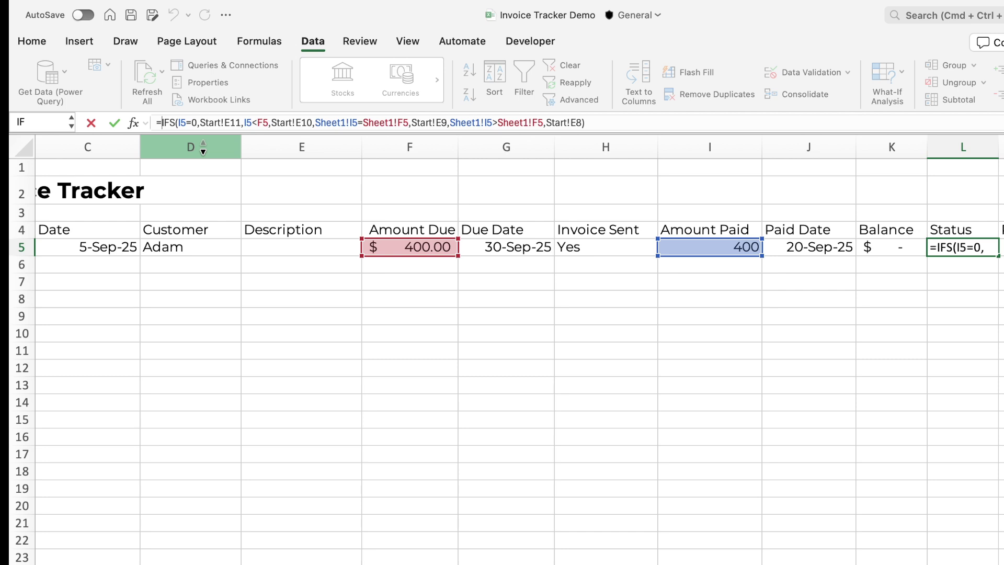
text(IF(isb)
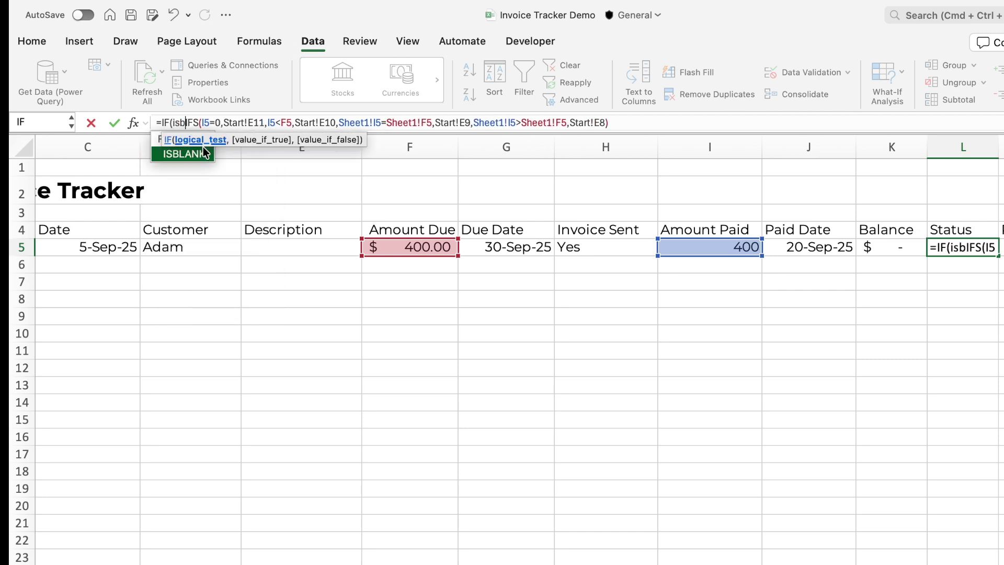
double_click(168, 154)
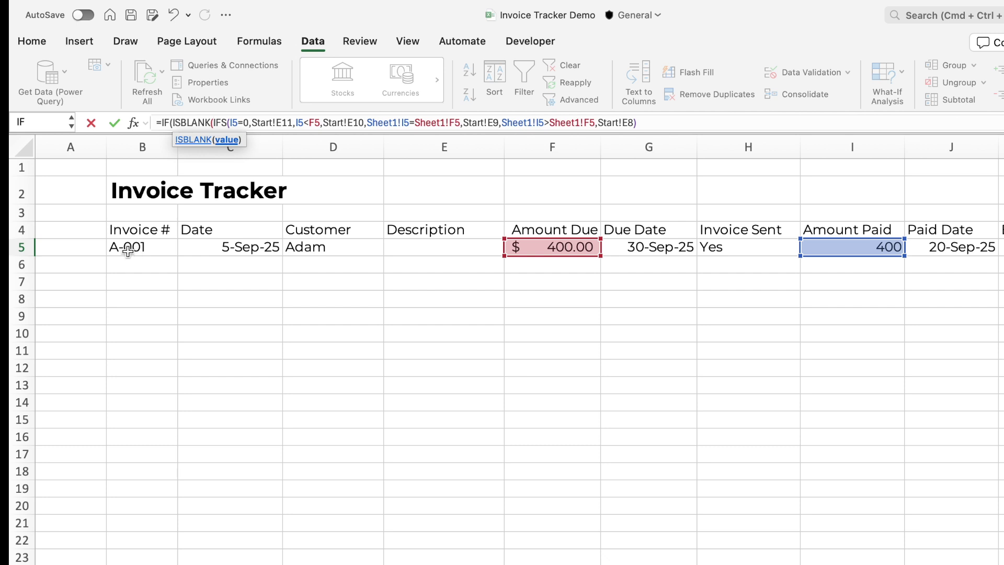
click(127, 249)
text(),)
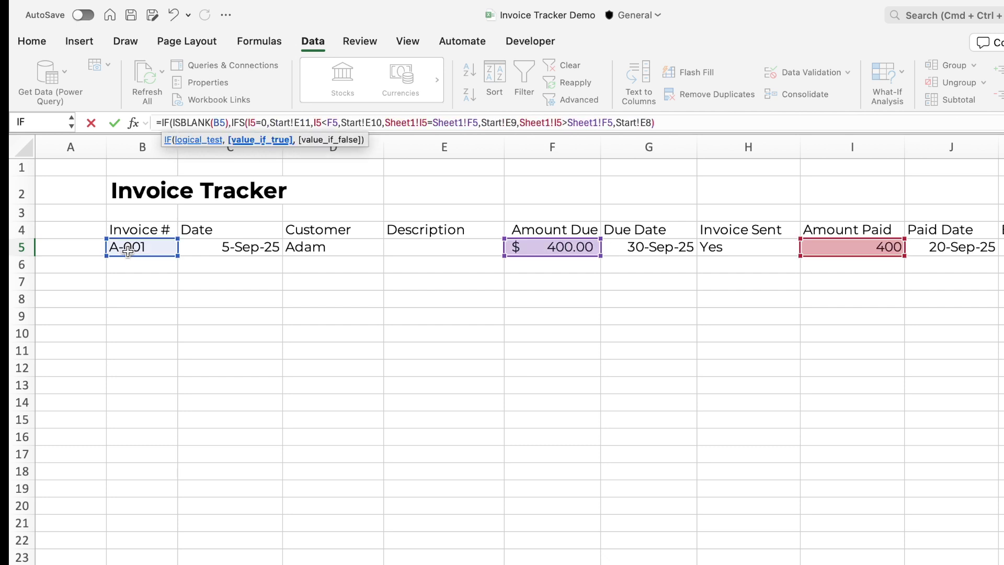
text("")
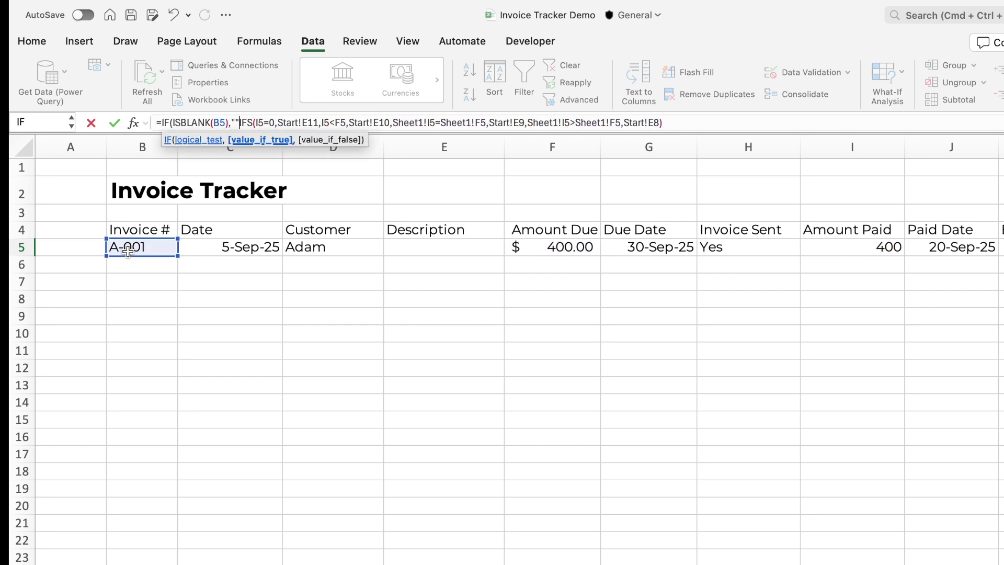
text(,)
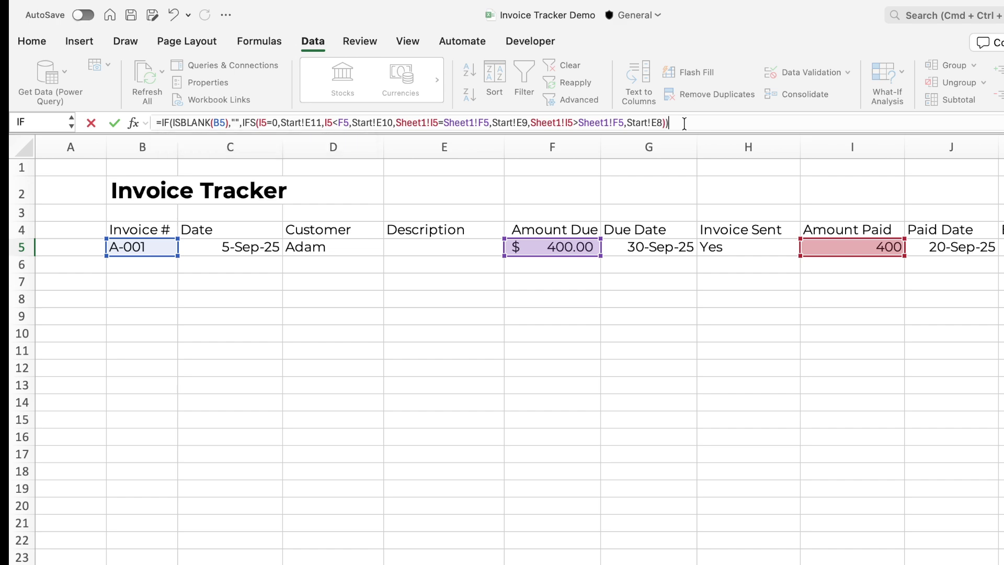
key(Return)
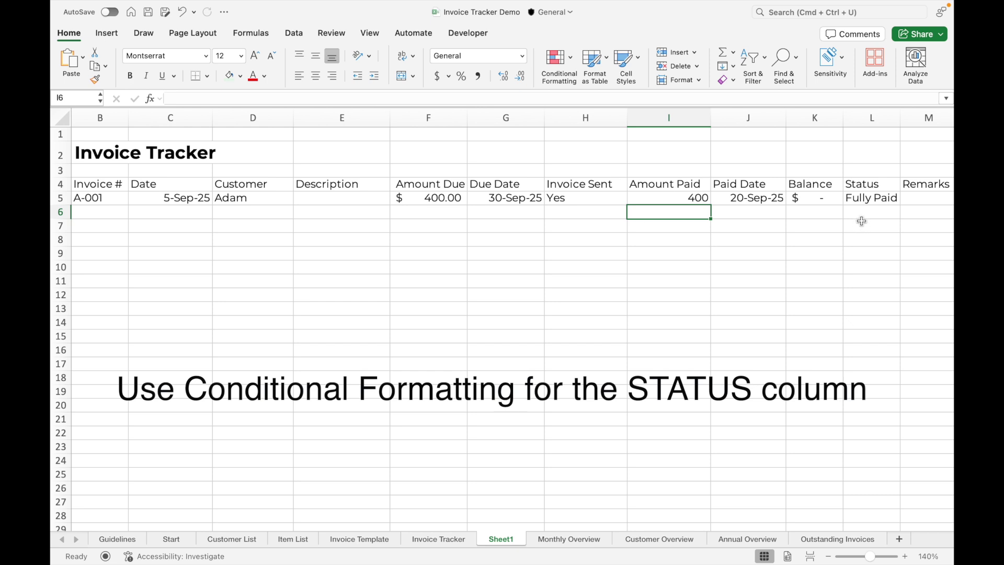
Create a new Classic conditional formatting rule for L5 of type 'Format only cells that contain'.
click(866, 199)
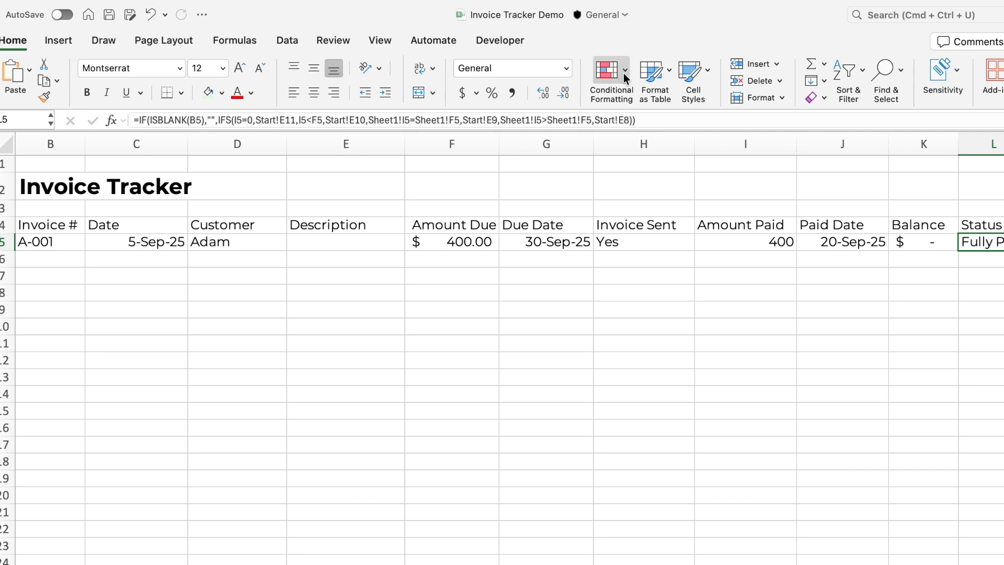
click(624, 73)
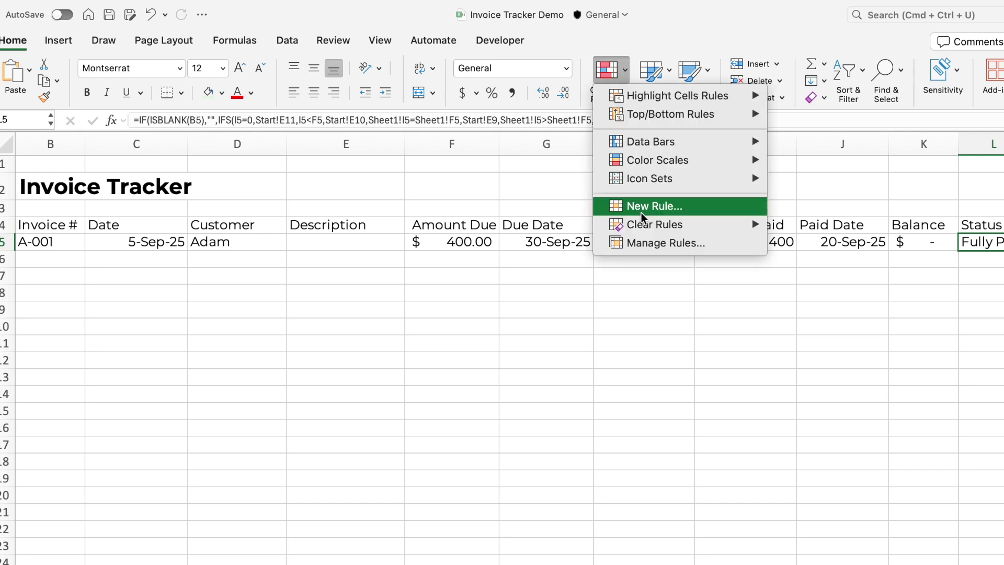
click(641, 206)
click(523, 188)
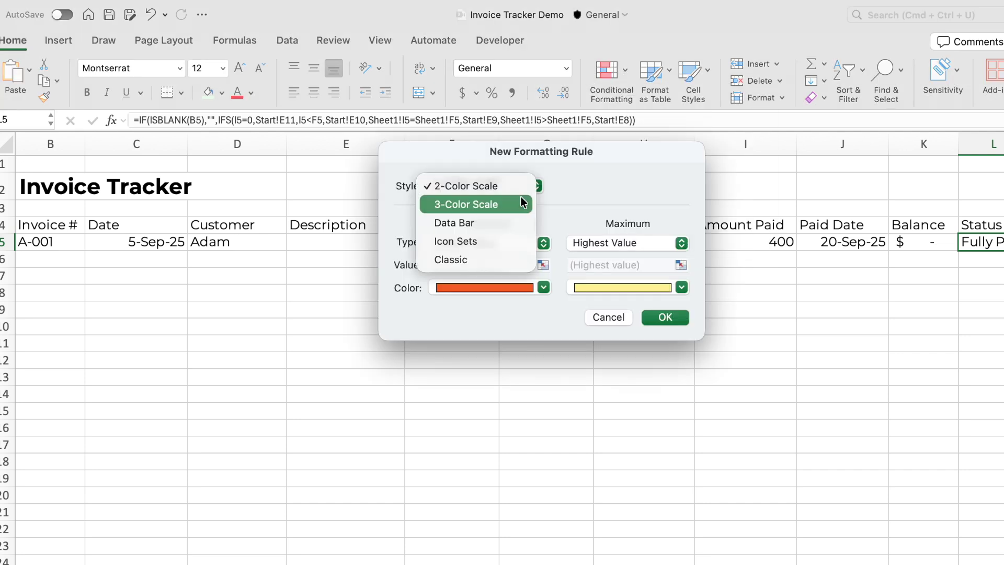
click(504, 261)
click(483, 229)
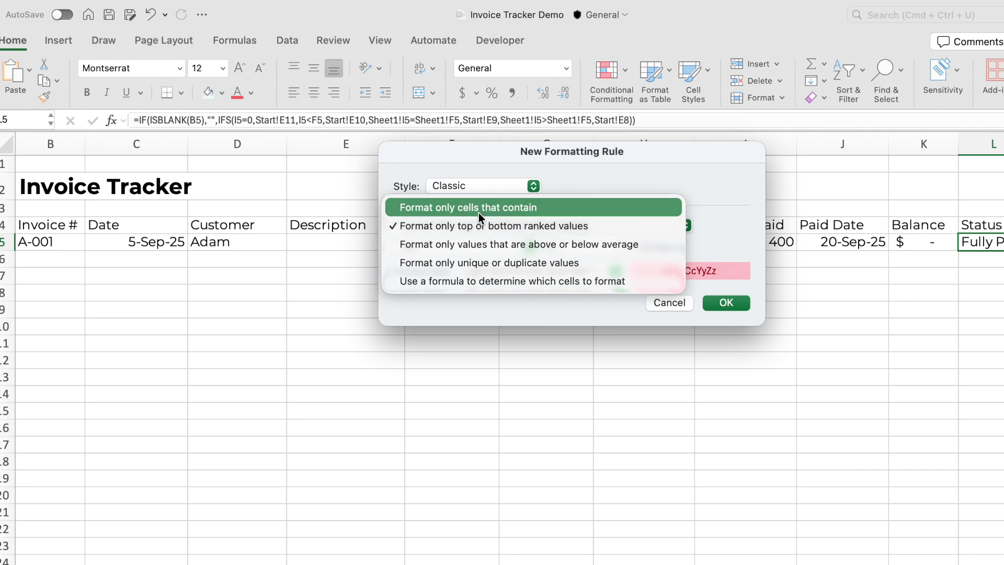
click(478, 212)
Set the rule to Cell Value equal to Start!E11, the Unpaid translation.
click(491, 245)
click(612, 246)
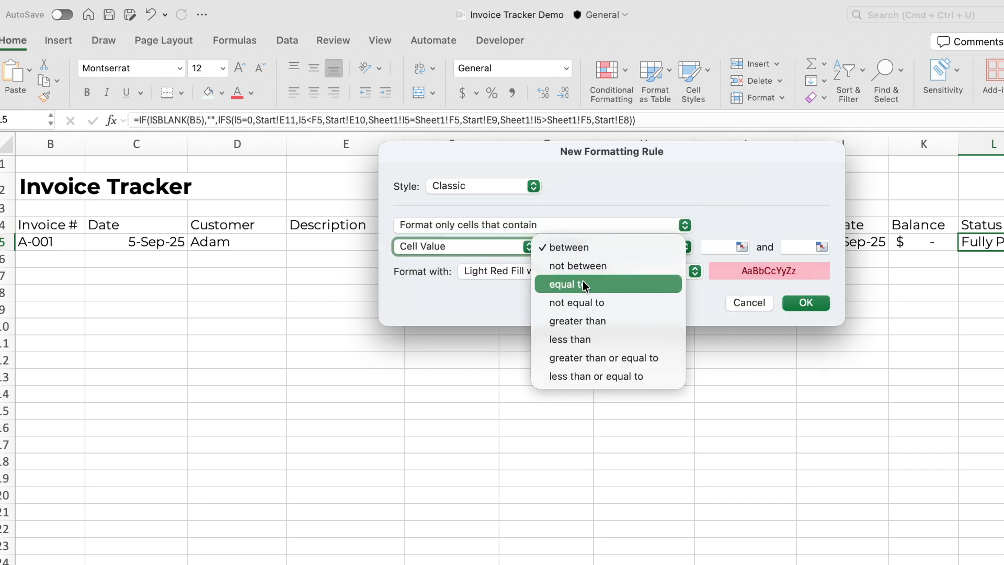
click(581, 284)
click(664, 203)
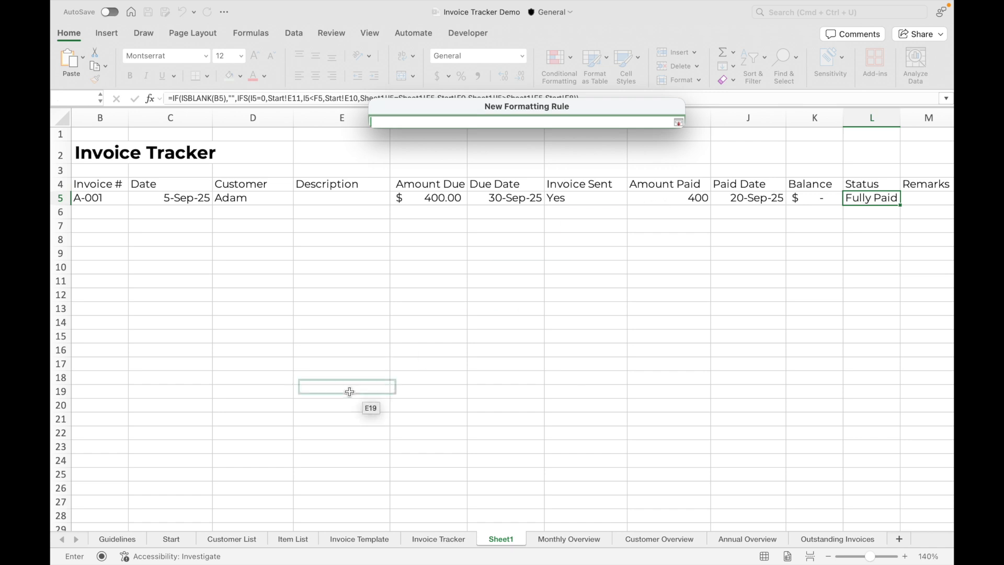
click(172, 540)
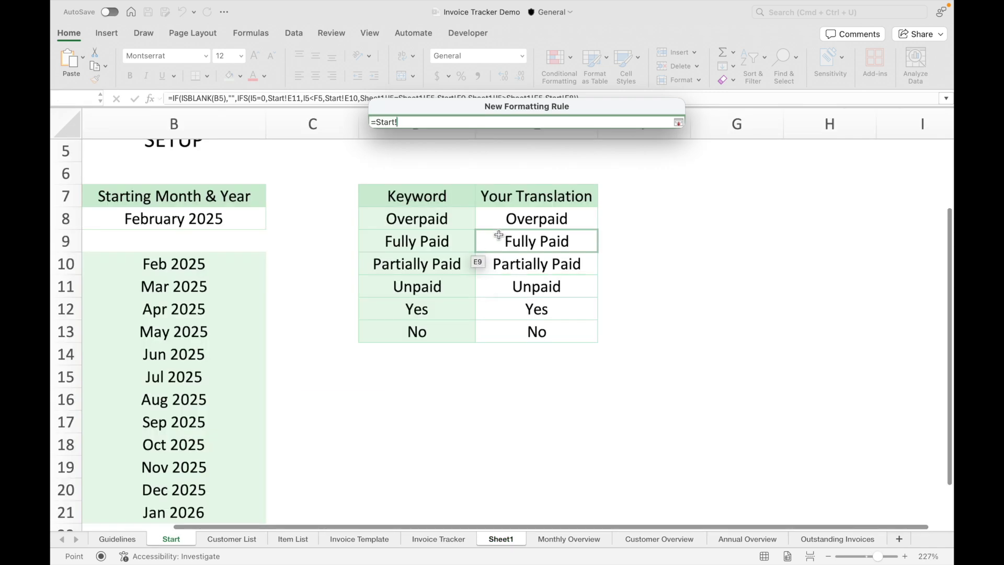
click(503, 282)
click(676, 123)
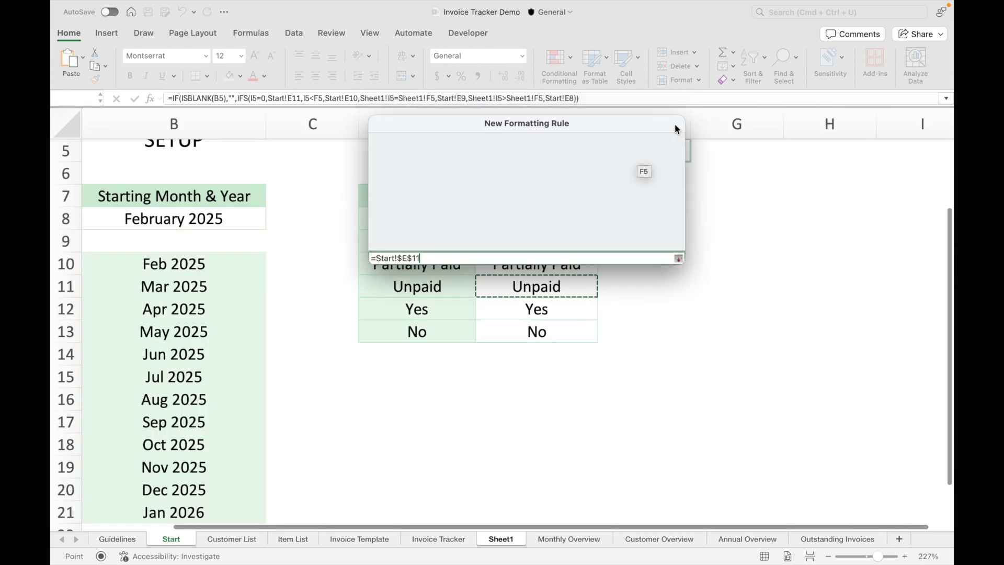
Give the Unpaid rule a custom format with red, bold font and a pink fill.
click(525, 225)
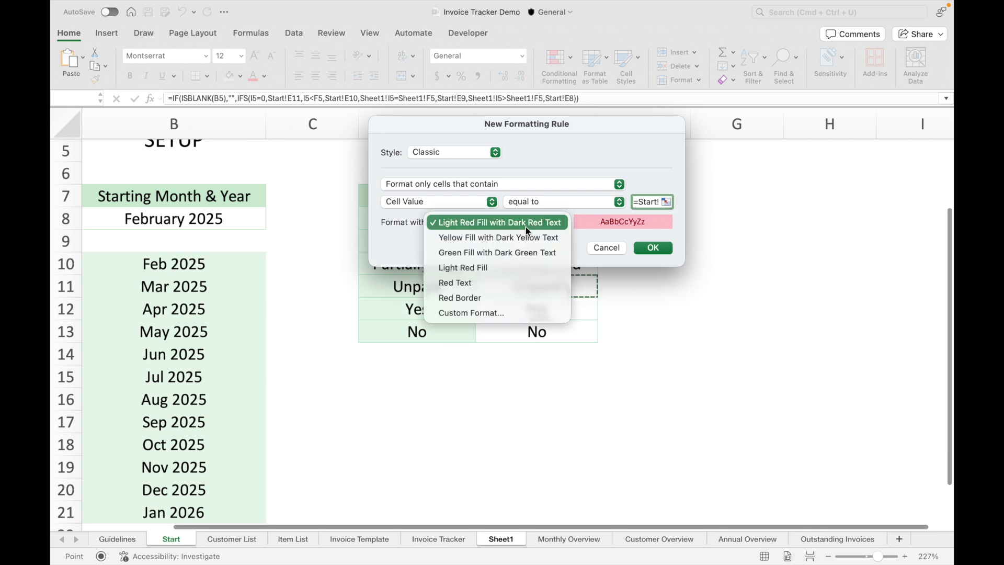
click(512, 310)
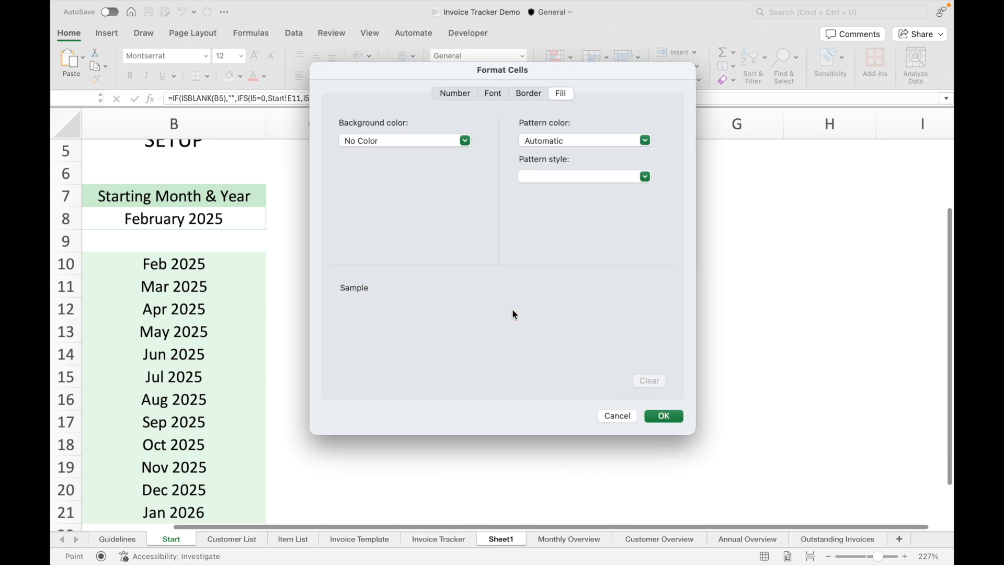
click(493, 93)
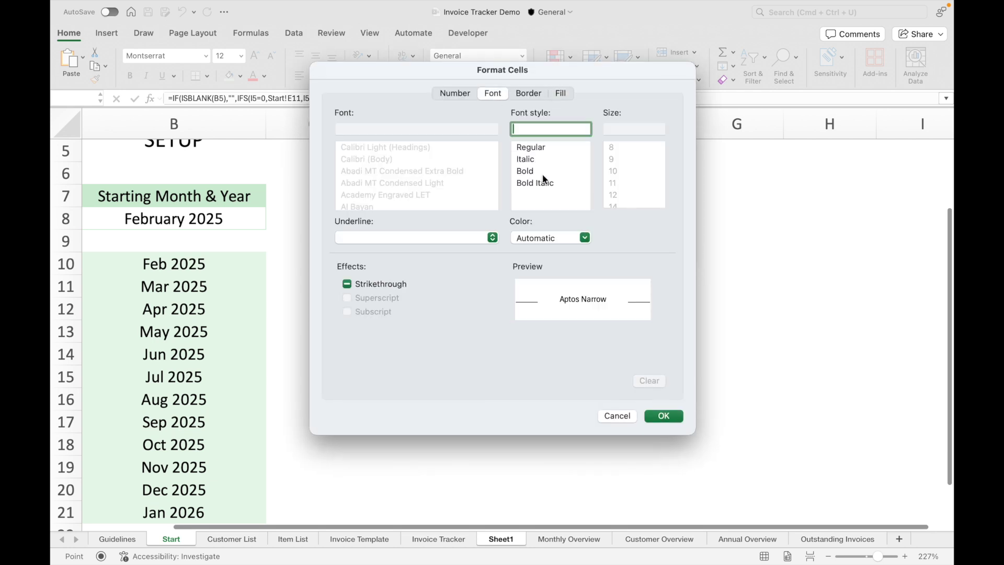
click(585, 239)
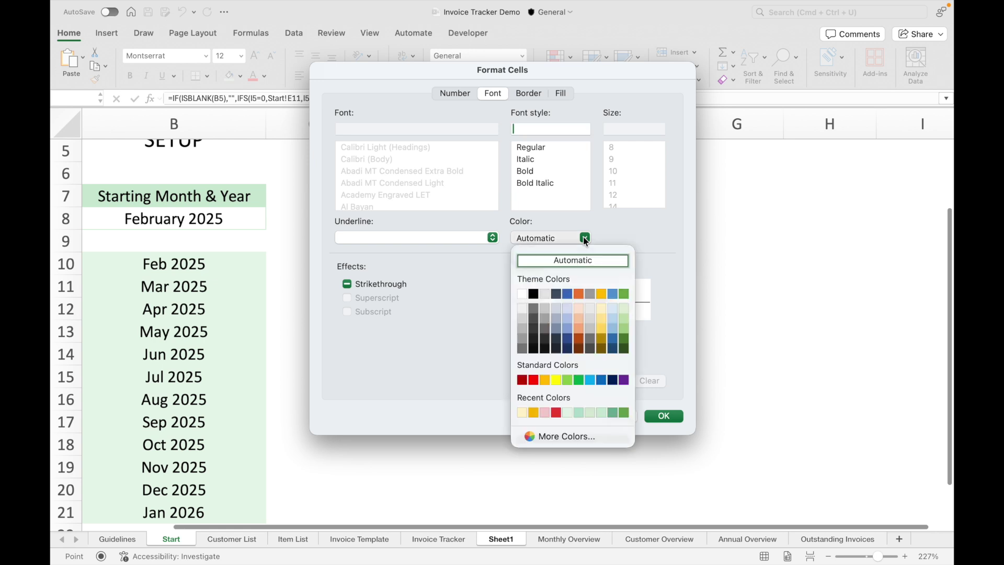
click(555, 412)
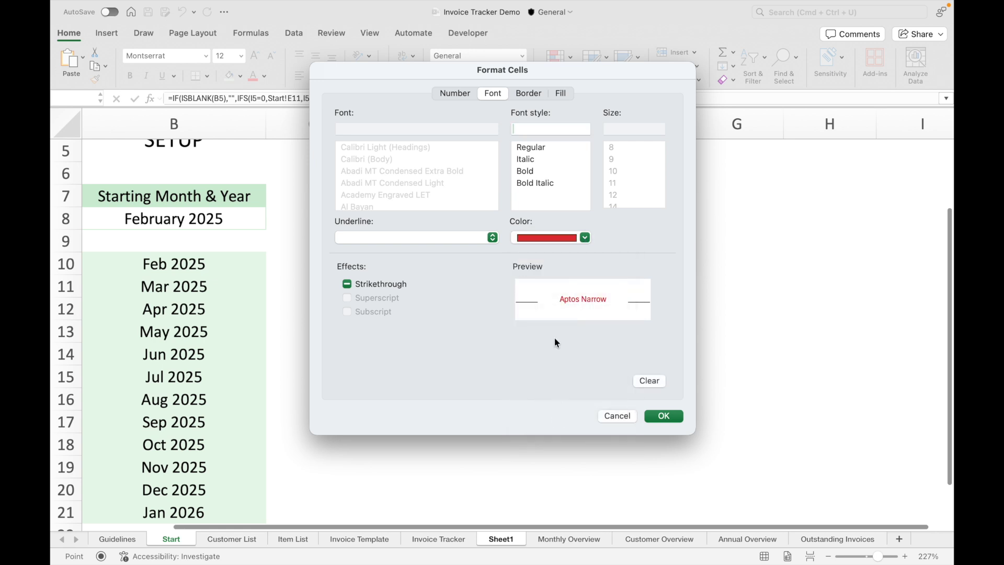
click(524, 170)
click(564, 94)
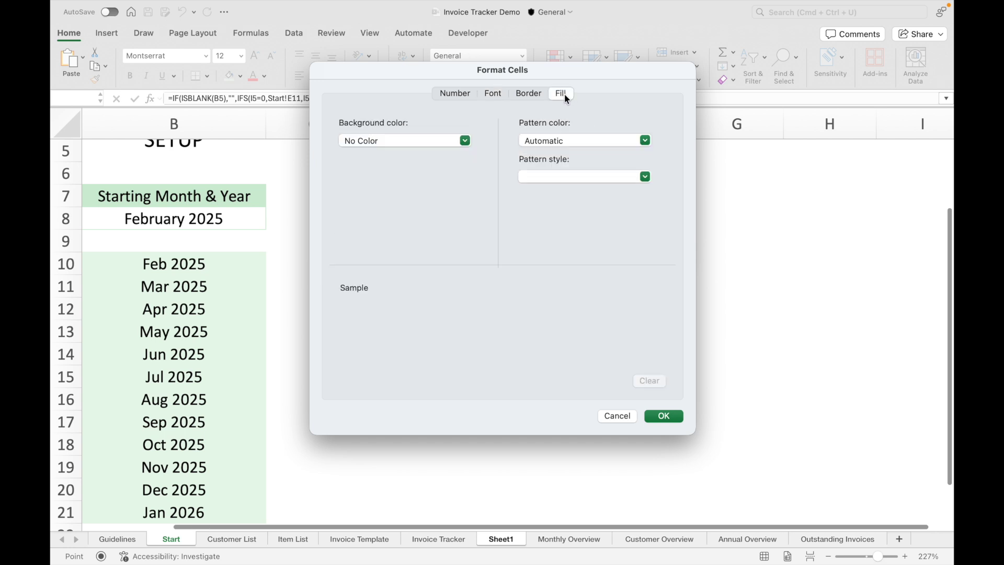
click(464, 140)
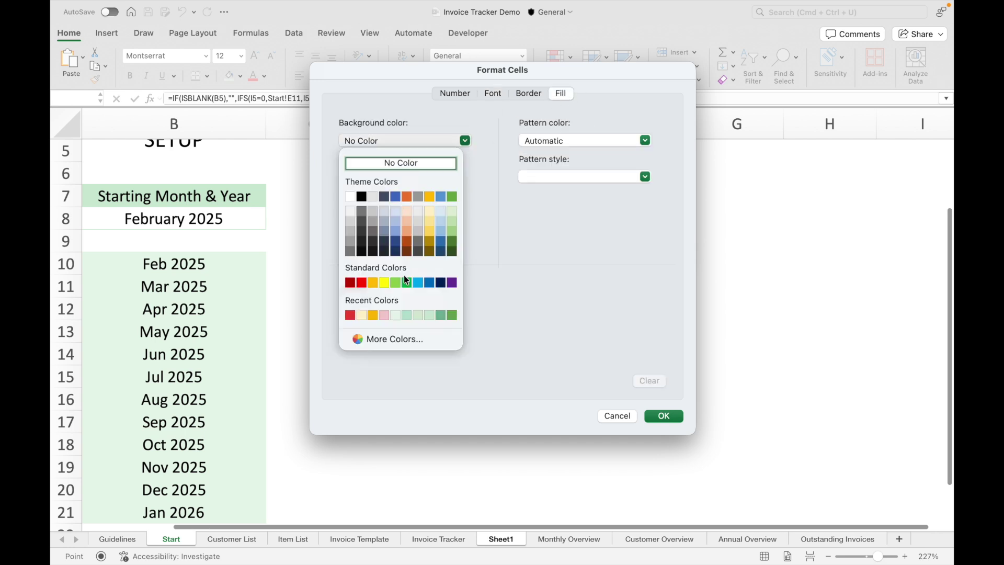
click(384, 314)
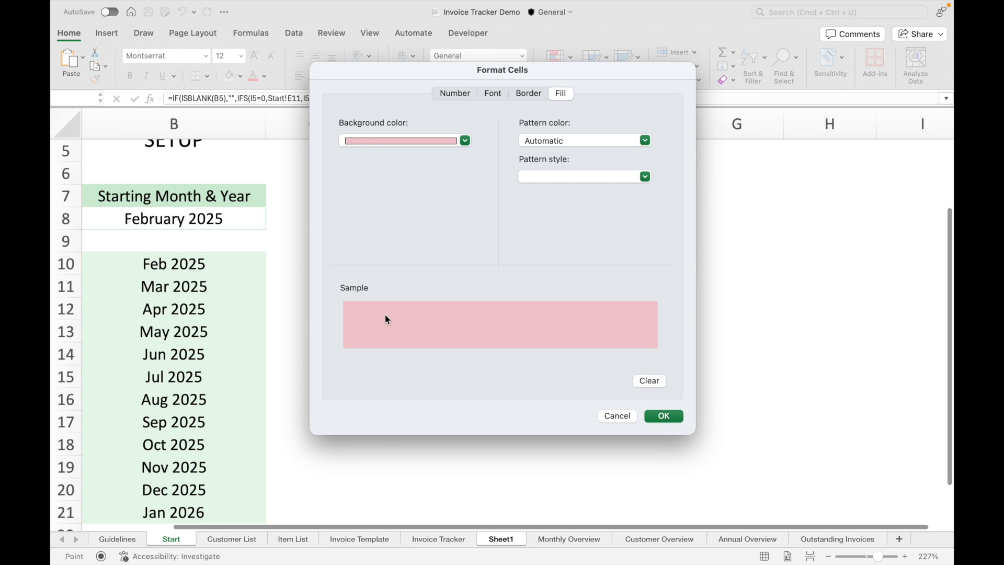
click(664, 416)
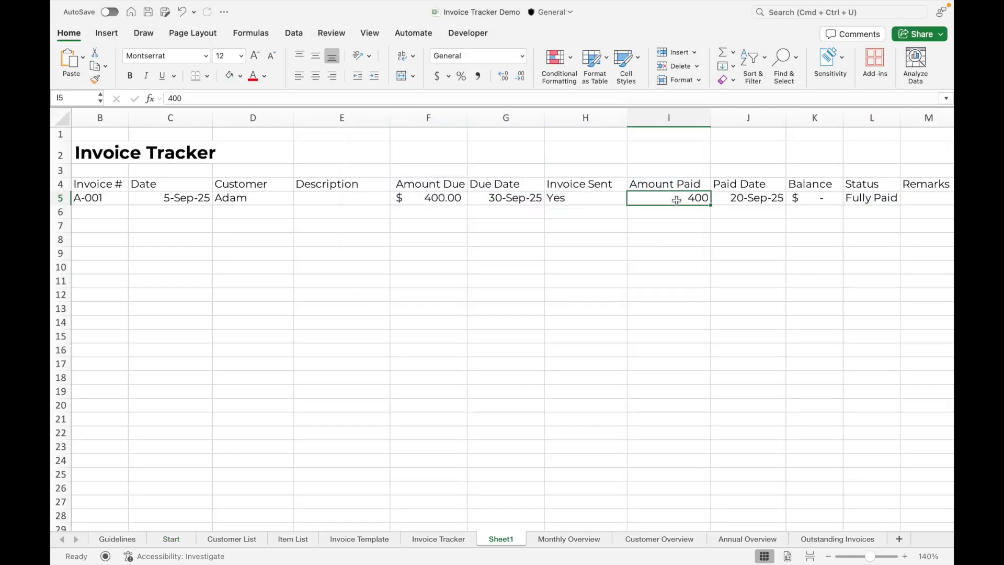
Undo the 400 paid in I5 and select Status cell L5 to check the highlight.
key(super+z)
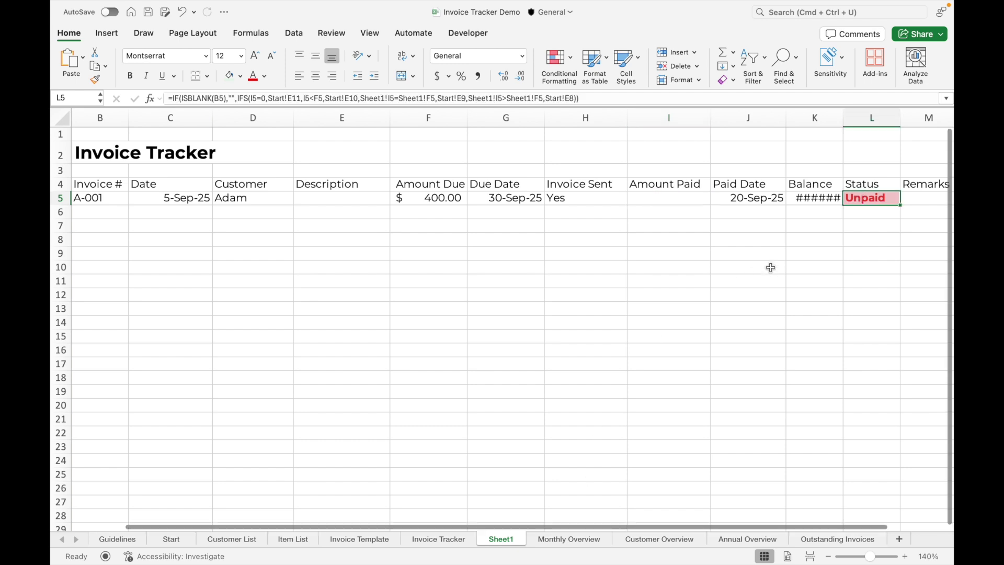
click(868, 203)
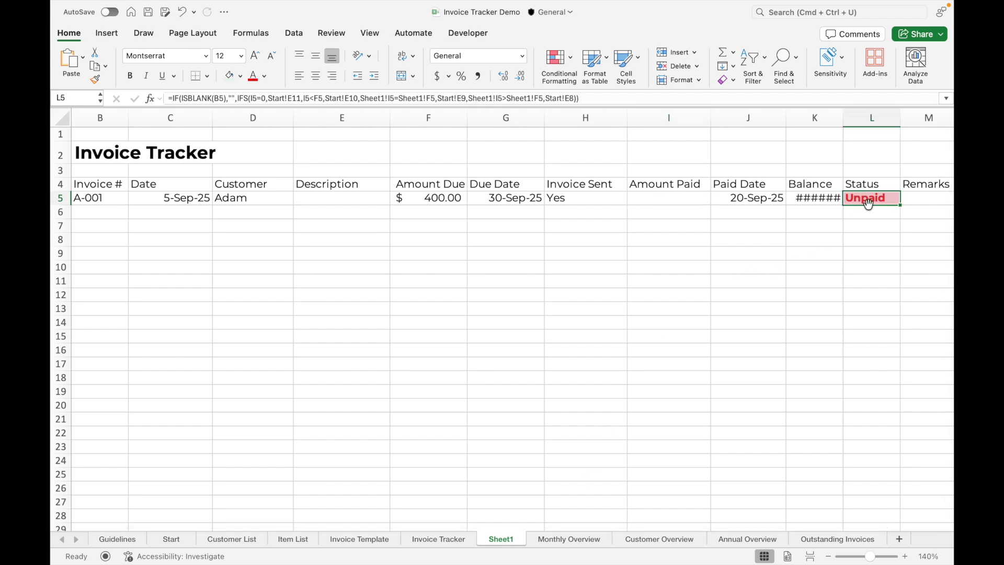
click(569, 65)
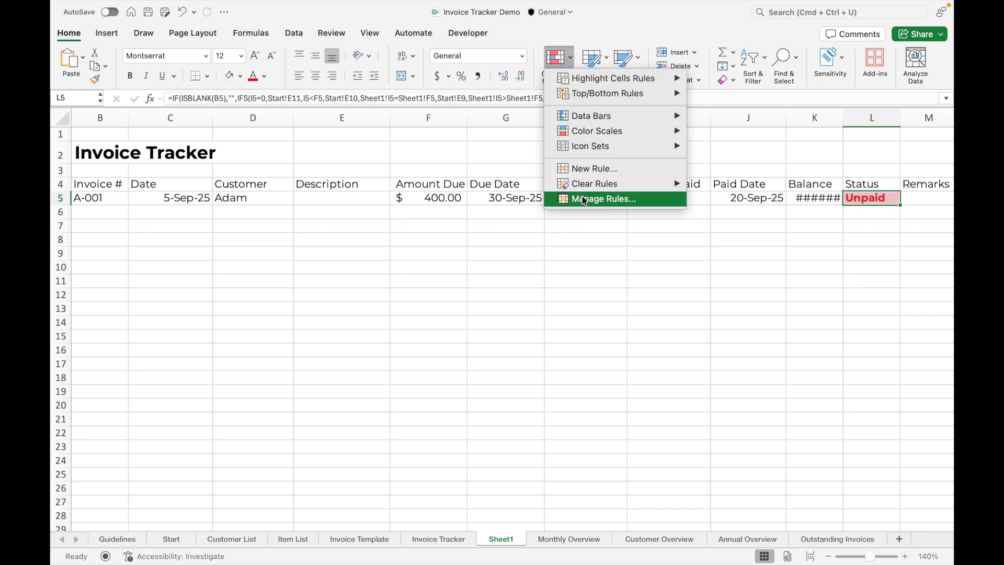
Change the Unpaid rule's Applies to range from $L$5 to $L:$L.
click(581, 197)
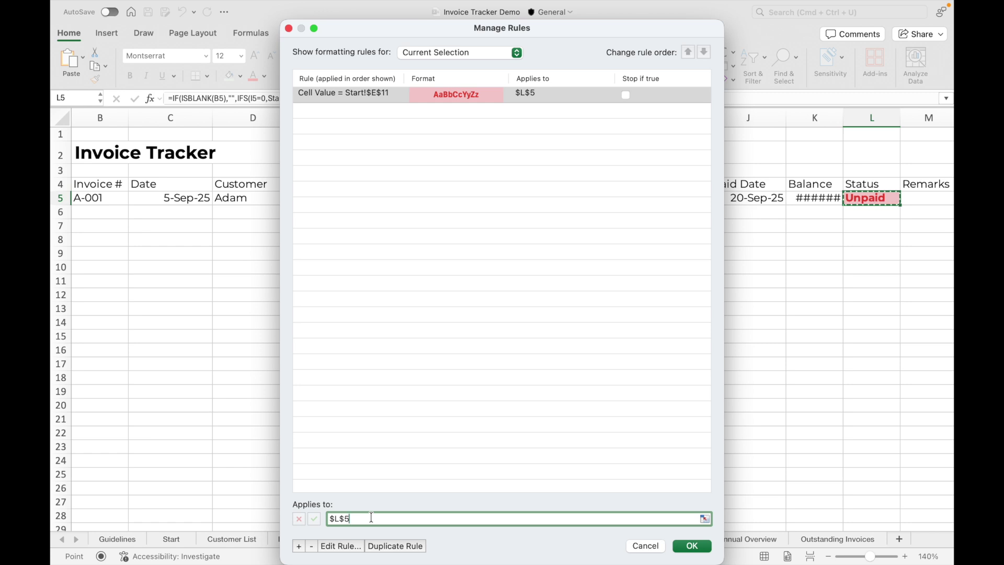
key(BackSpace)
key(BackSpace)
text(:)
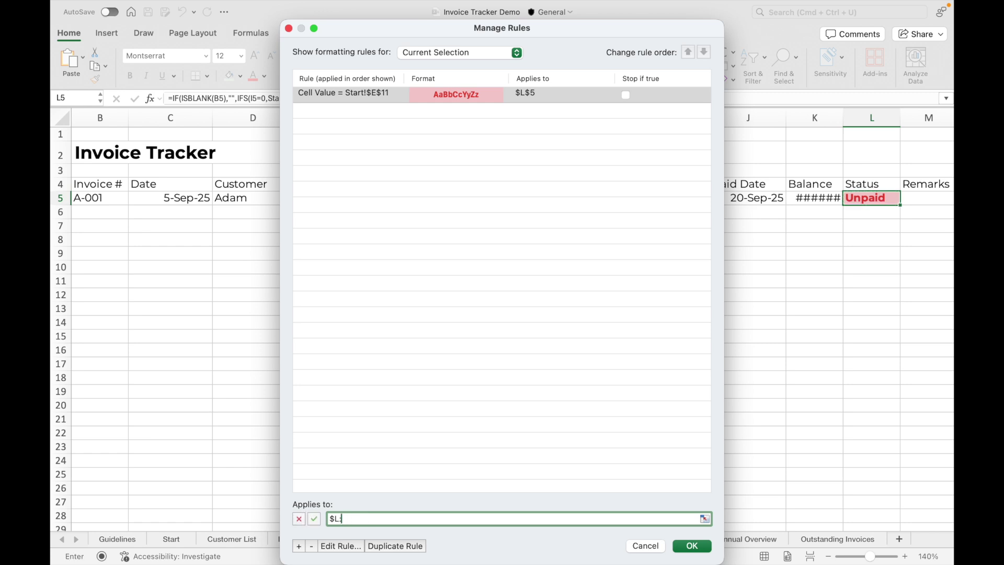
text(L)
click(313, 519)
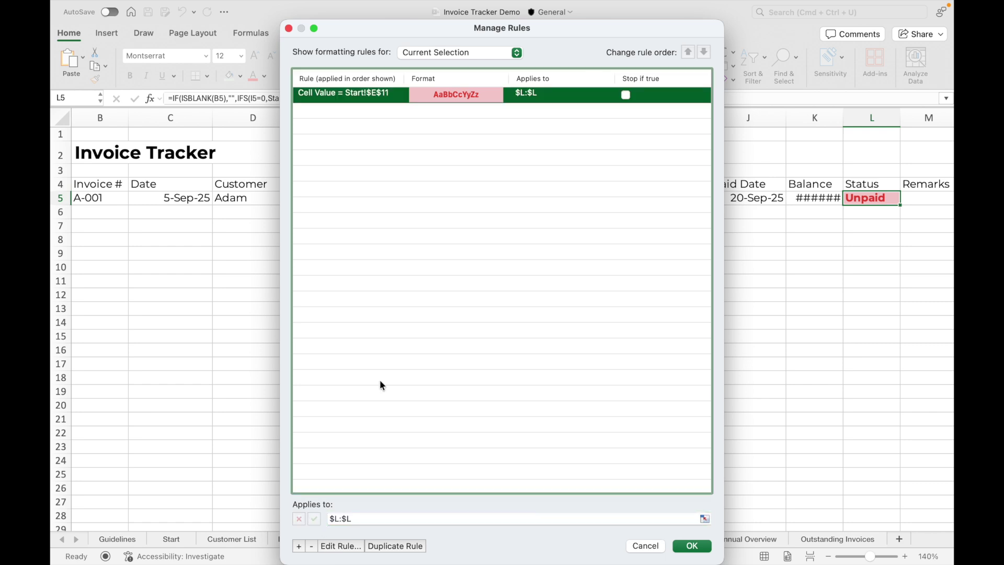
Duplicate the Unpaid rule and make the copy compare against Start!$E$10 (Partially Paid).
click(387, 547)
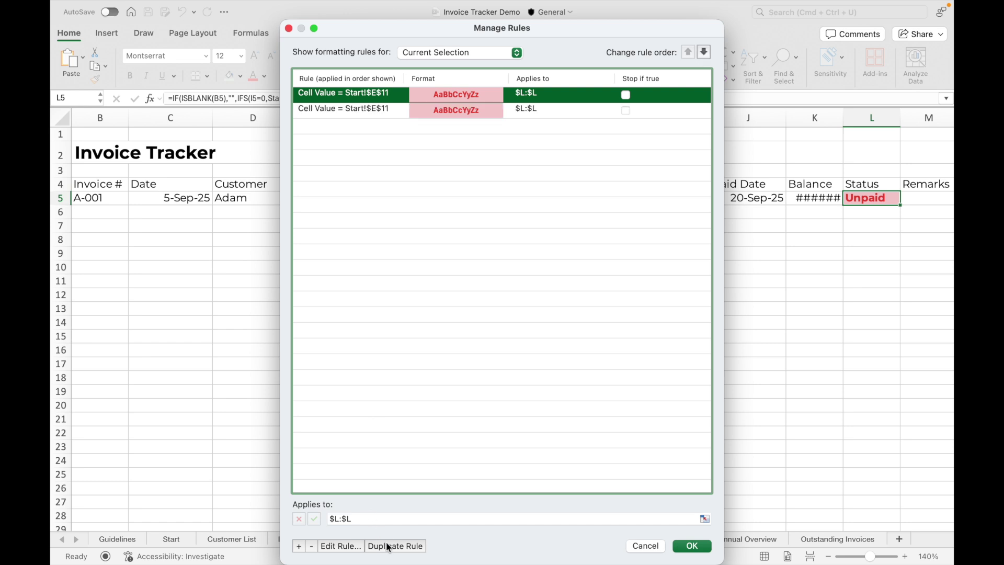
click(340, 546)
click(601, 202)
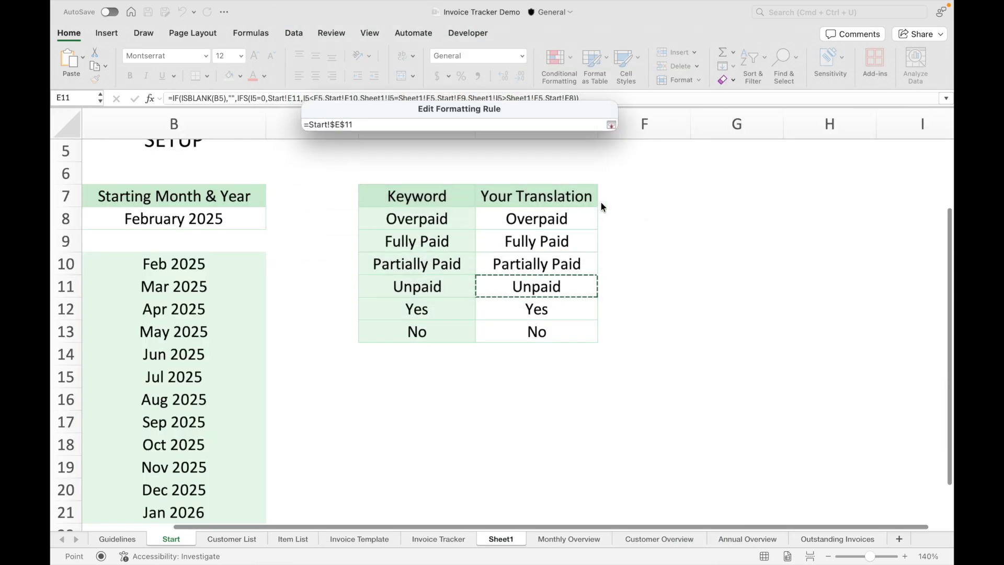
click(569, 264)
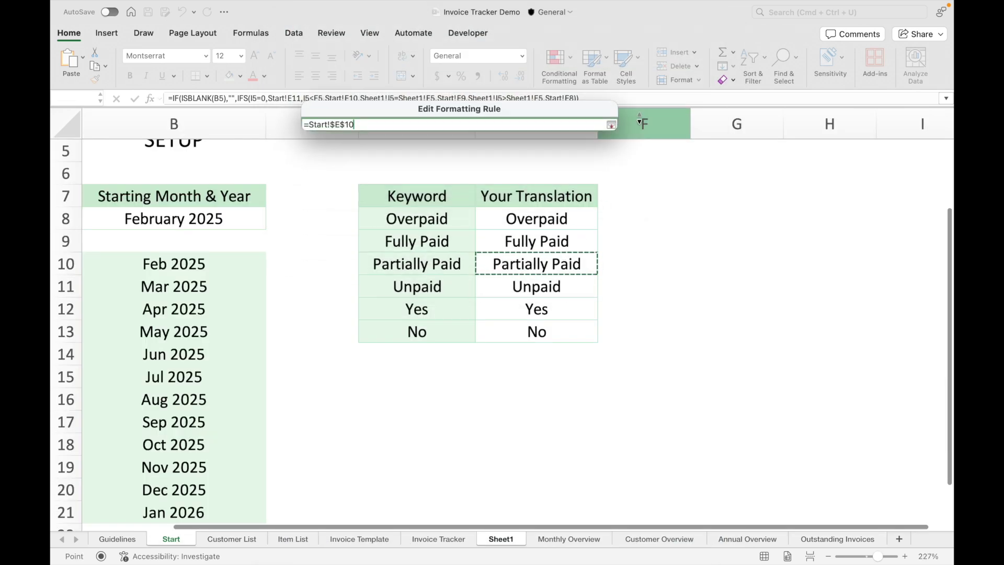
click(610, 125)
Format the copied rule with a pale yellow fill and orange text.
click(440, 226)
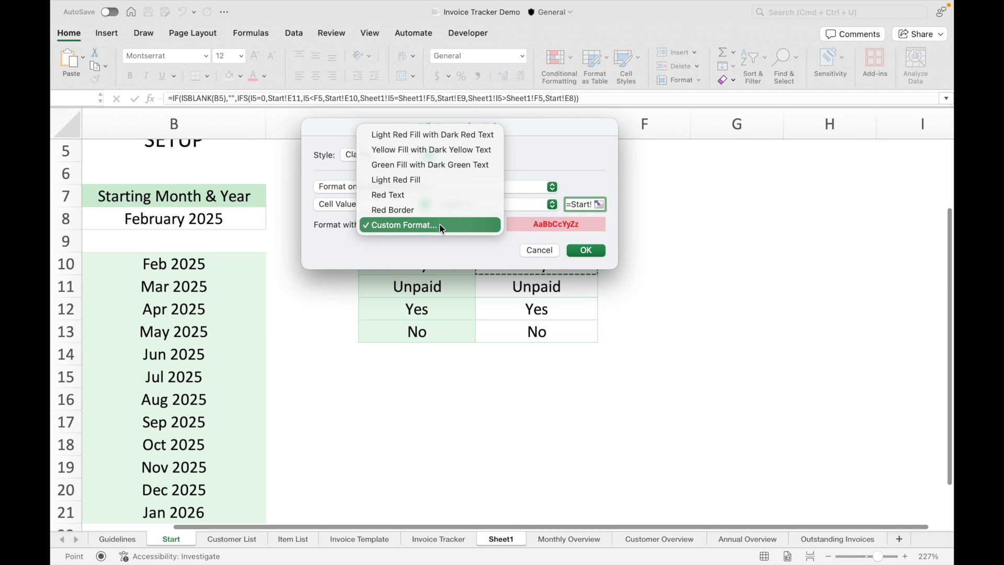
click(440, 227)
click(465, 140)
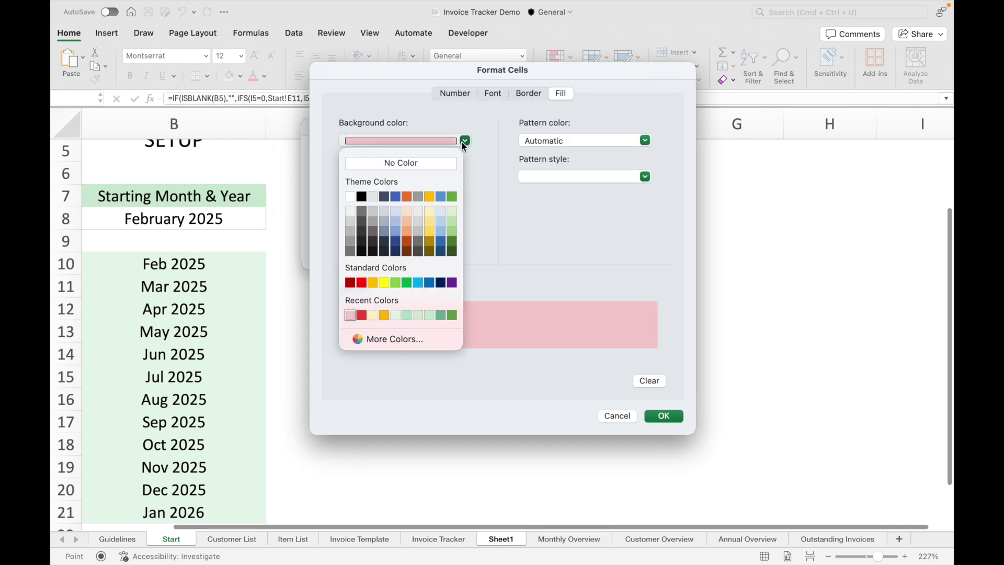
click(374, 314)
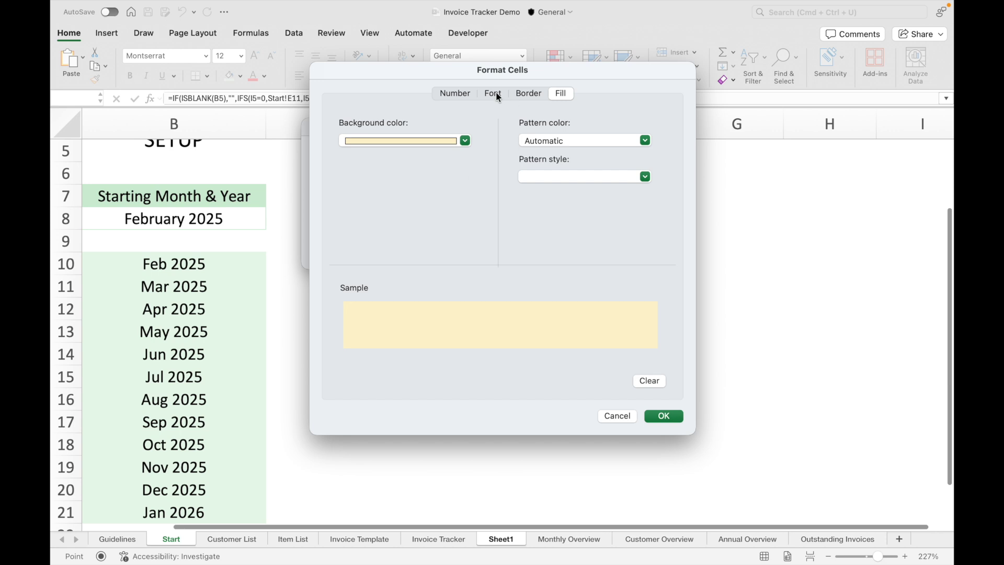
click(493, 93)
click(583, 240)
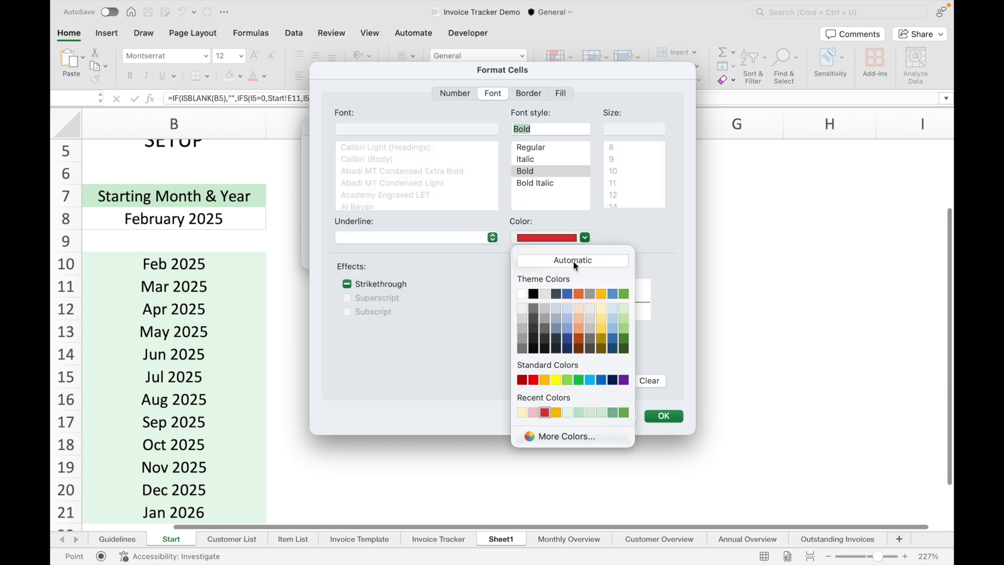
click(555, 414)
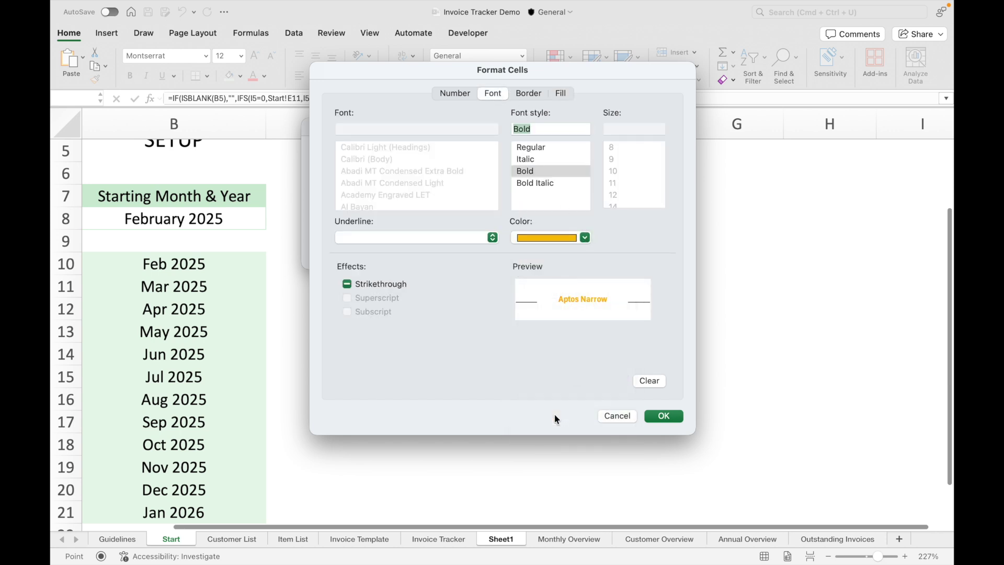
click(666, 415)
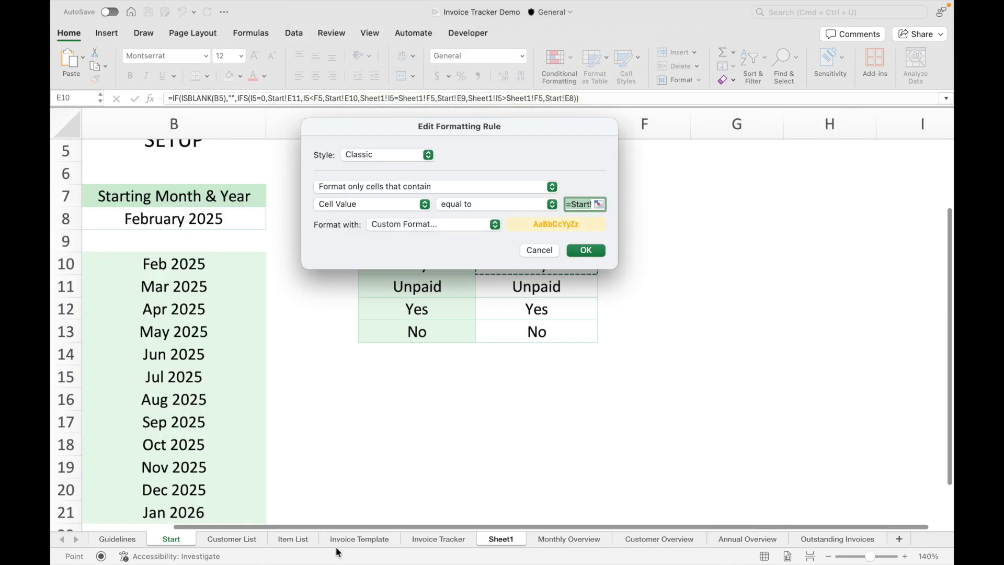
Point the copied rule at Start!$E$9 (Fully Paid) with green text on light green fill.
click(598, 204)
click(550, 241)
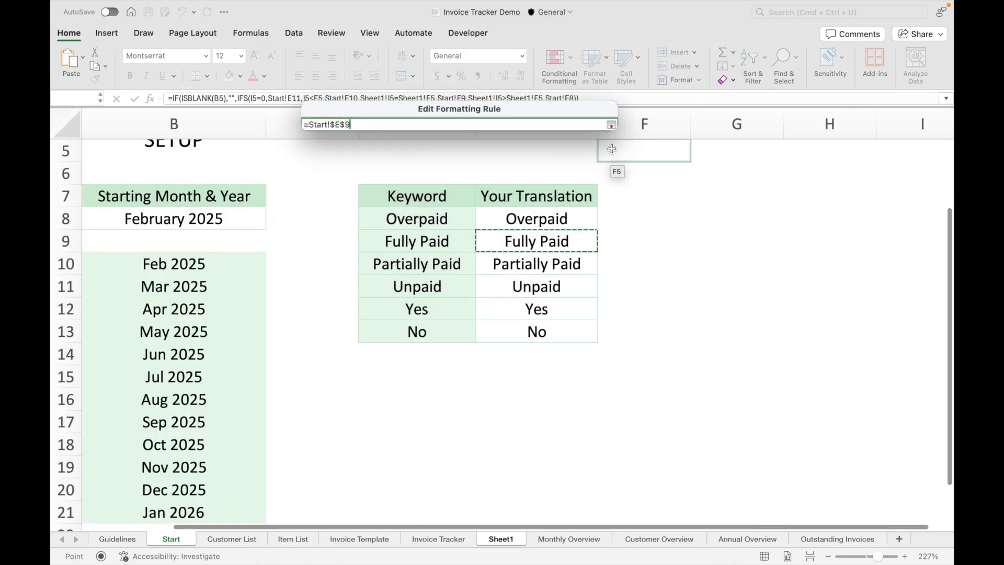
click(612, 126)
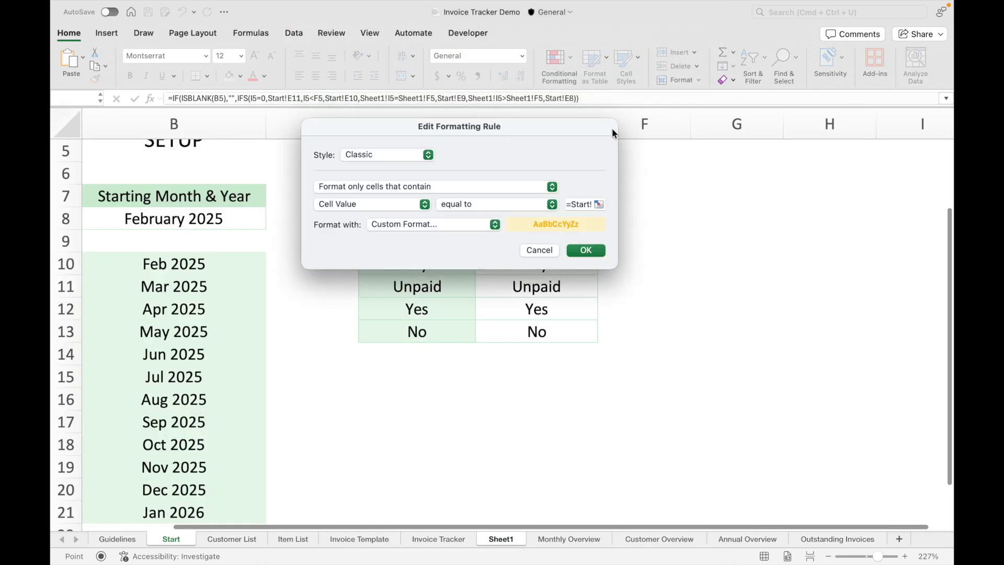
click(433, 223)
click(416, 222)
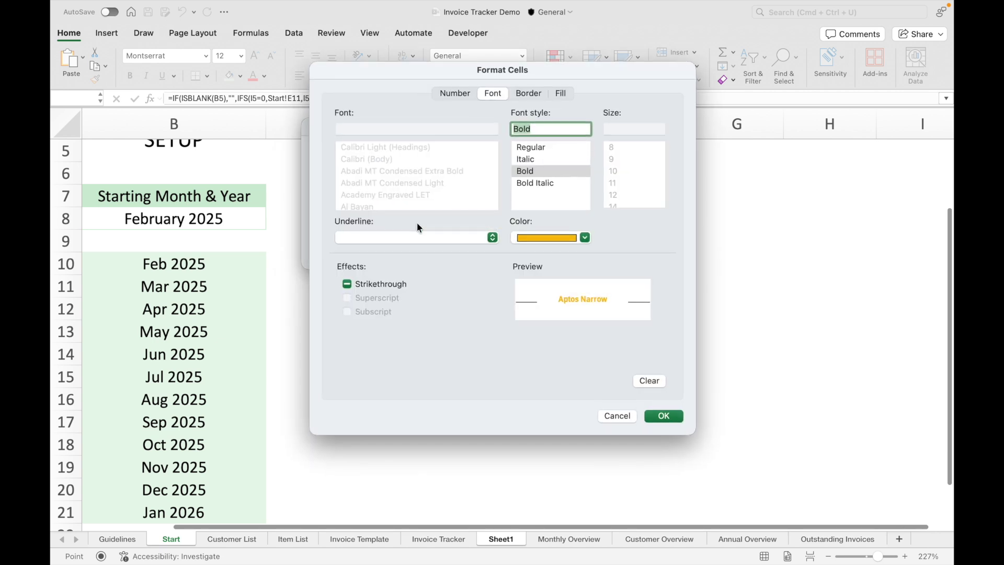
click(585, 238)
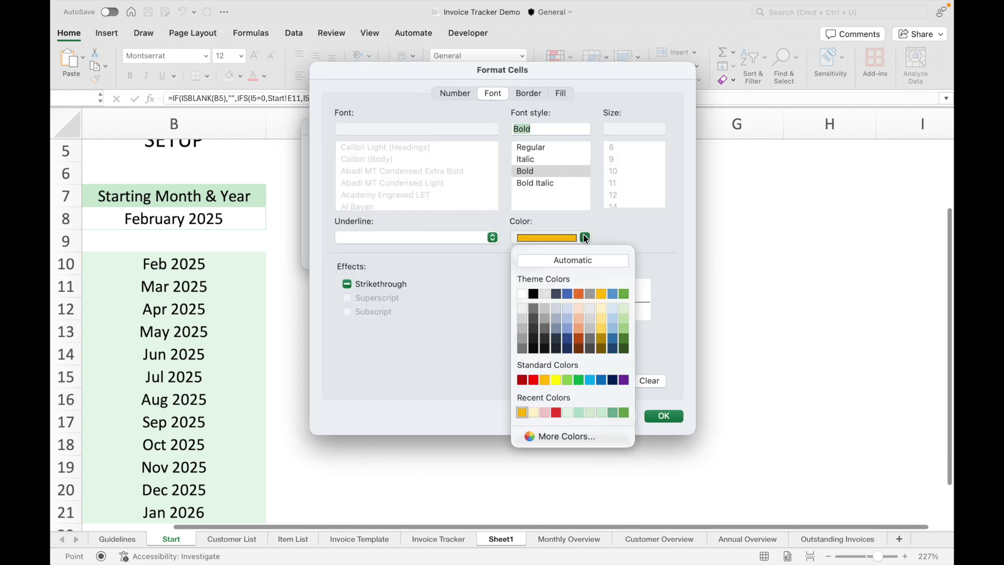
click(623, 412)
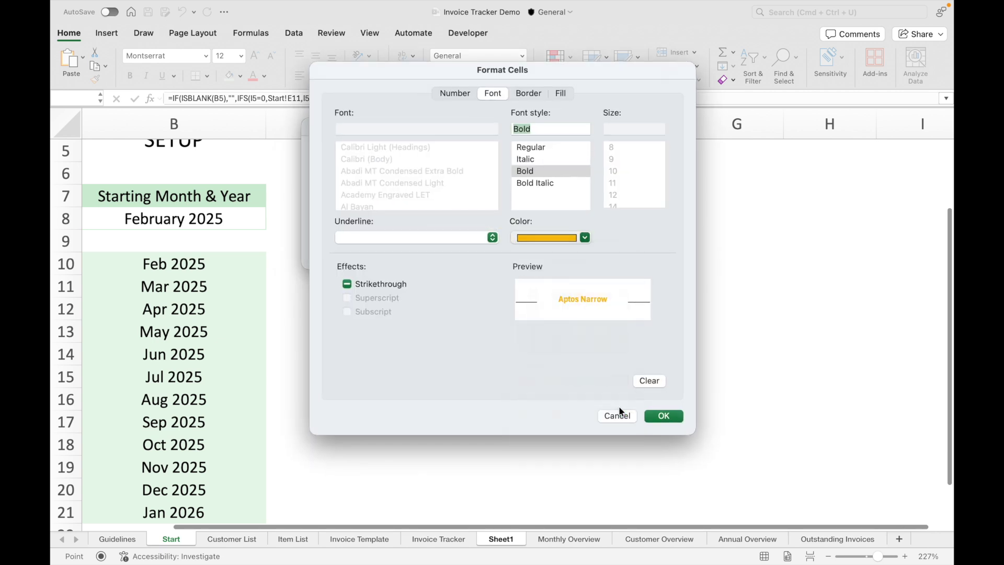
click(563, 93)
click(464, 140)
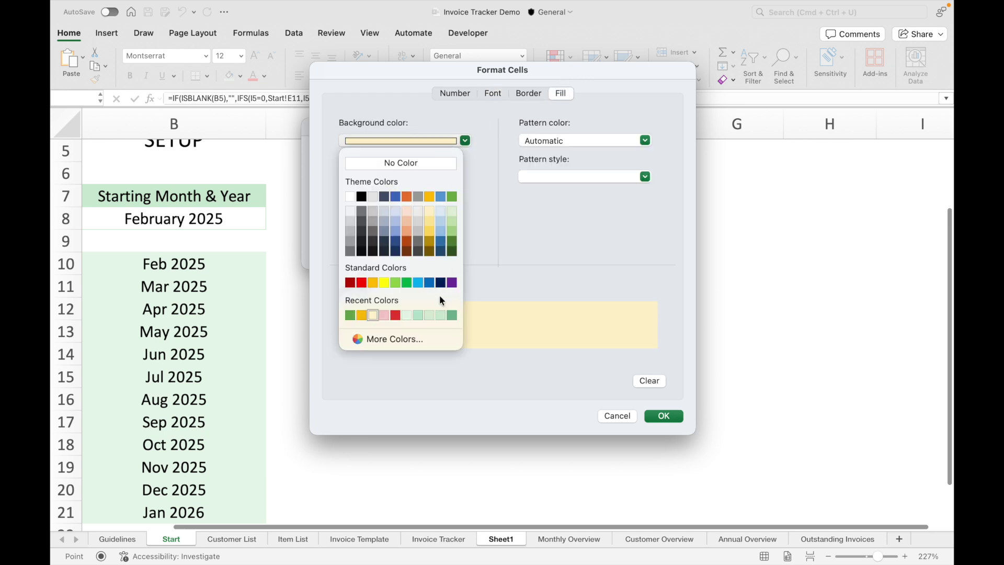
click(406, 315)
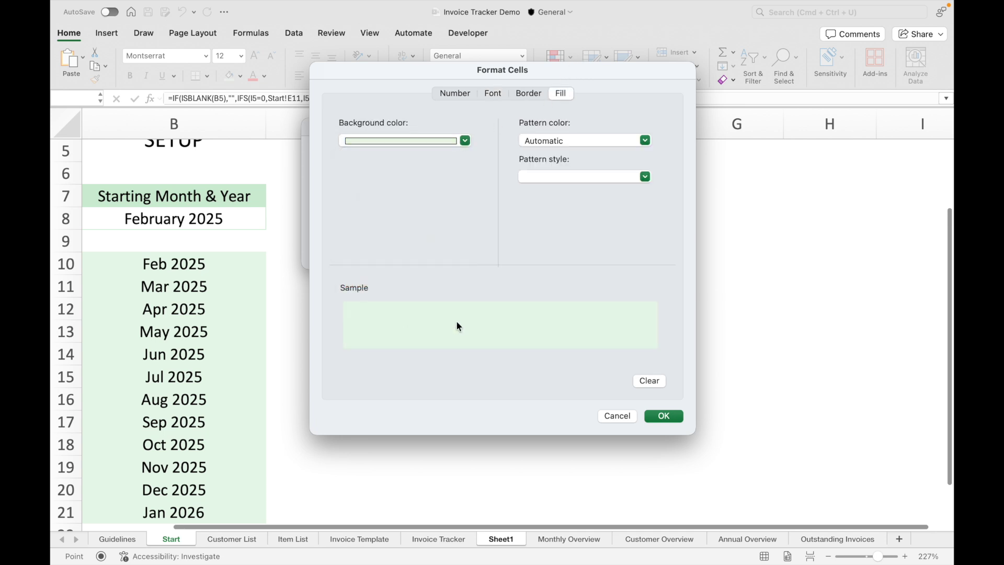
click(663, 416)
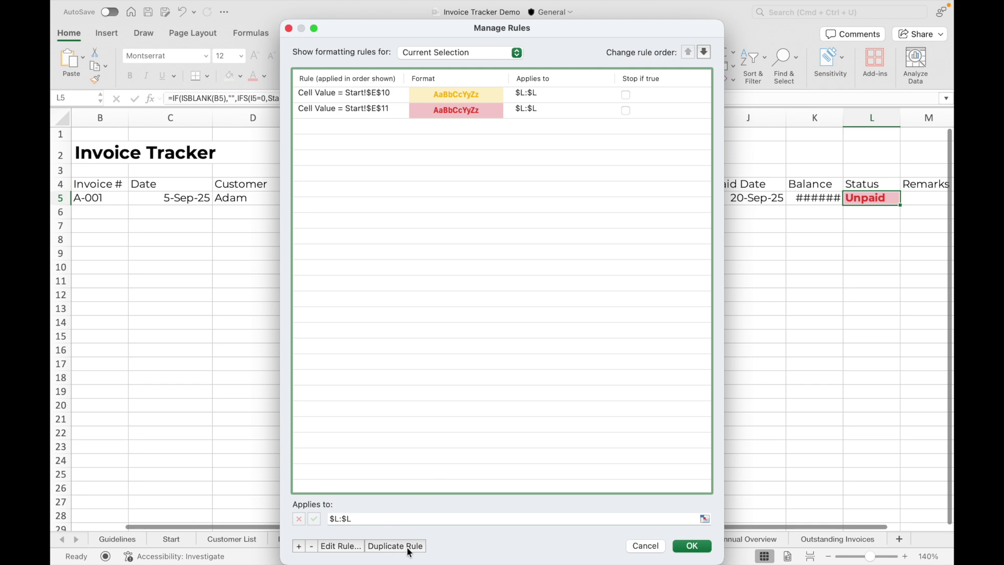
Duplicate the Fully Paid rule and point the new copy at the Fully Paid cell.
click(408, 546)
click(341, 546)
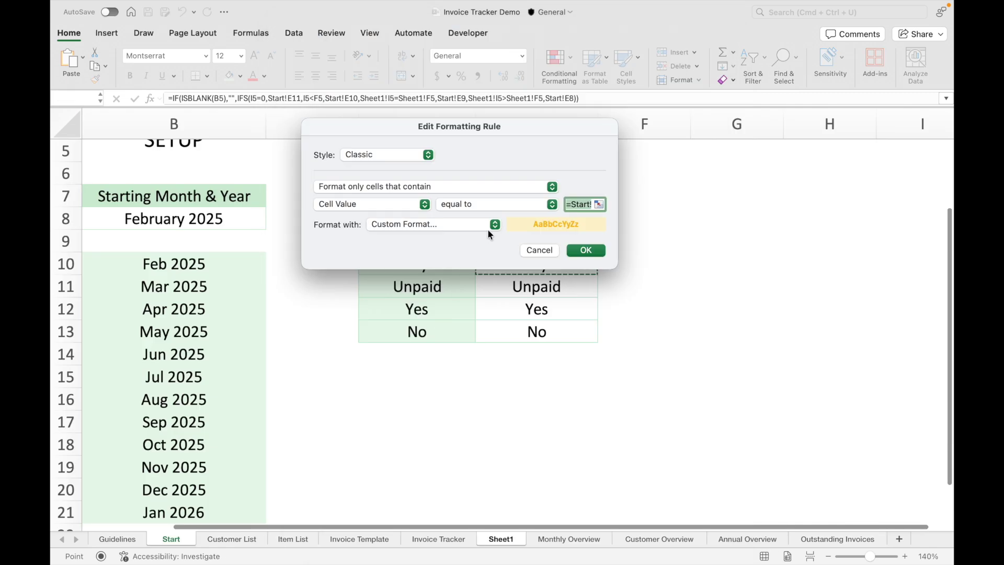
click(594, 204)
click(563, 239)
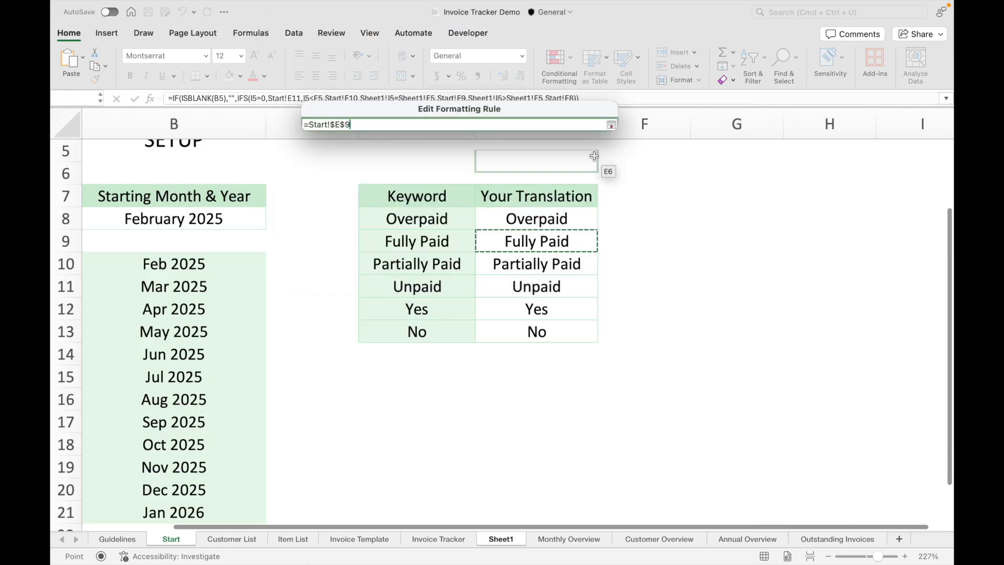
click(611, 126)
Format the new copy with dark green text on a light green fill and save it.
click(450, 221)
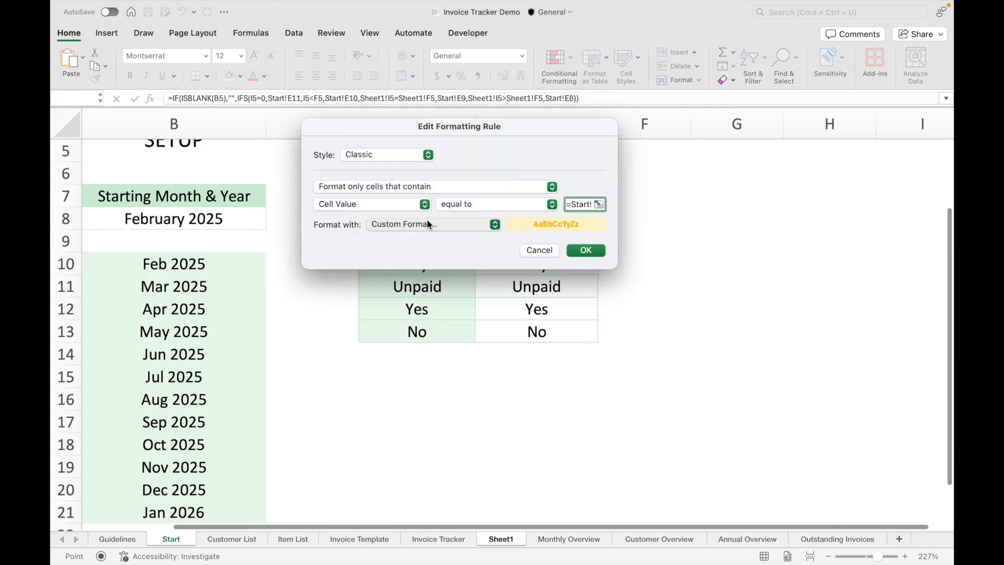
click(585, 237)
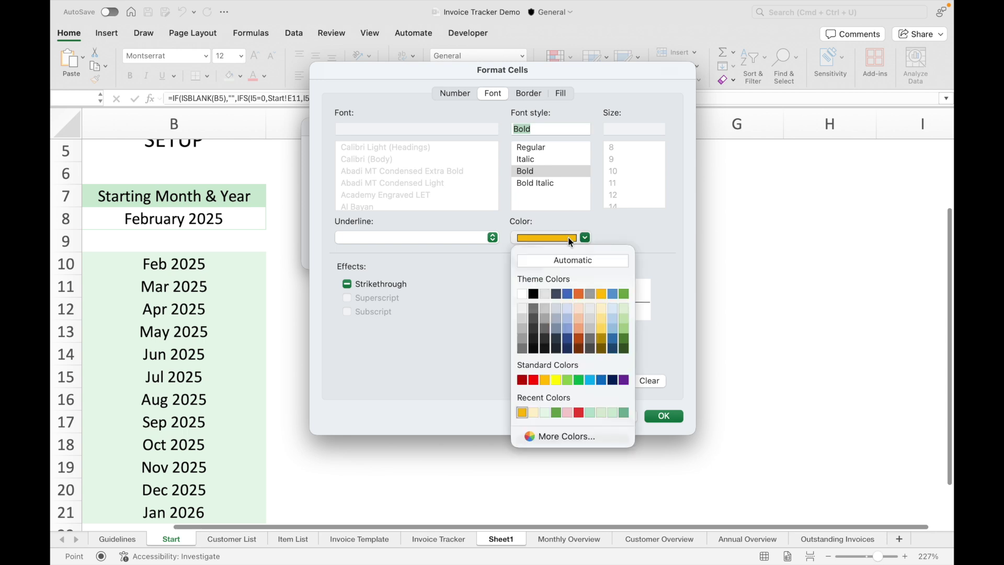
click(624, 338)
click(559, 92)
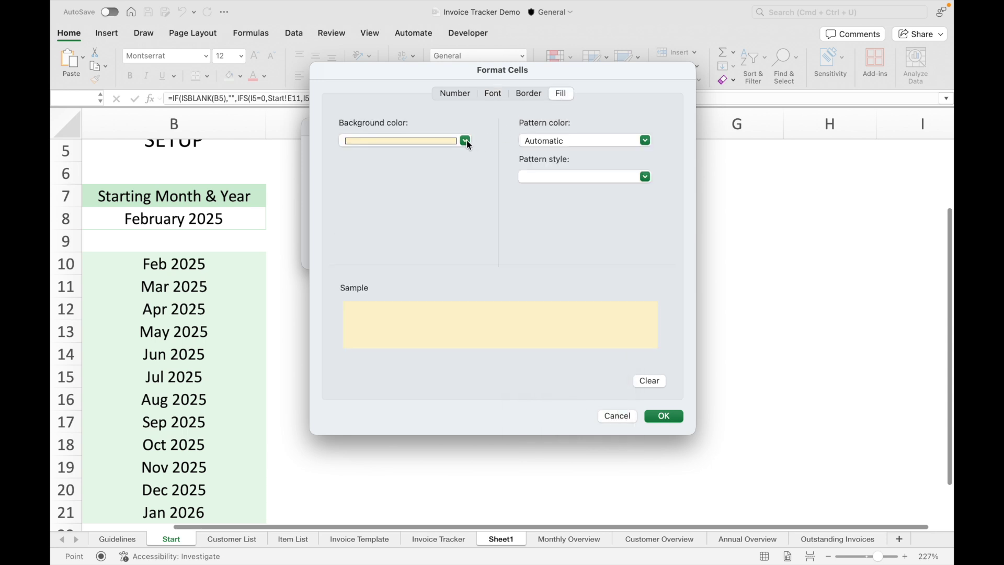
click(465, 140)
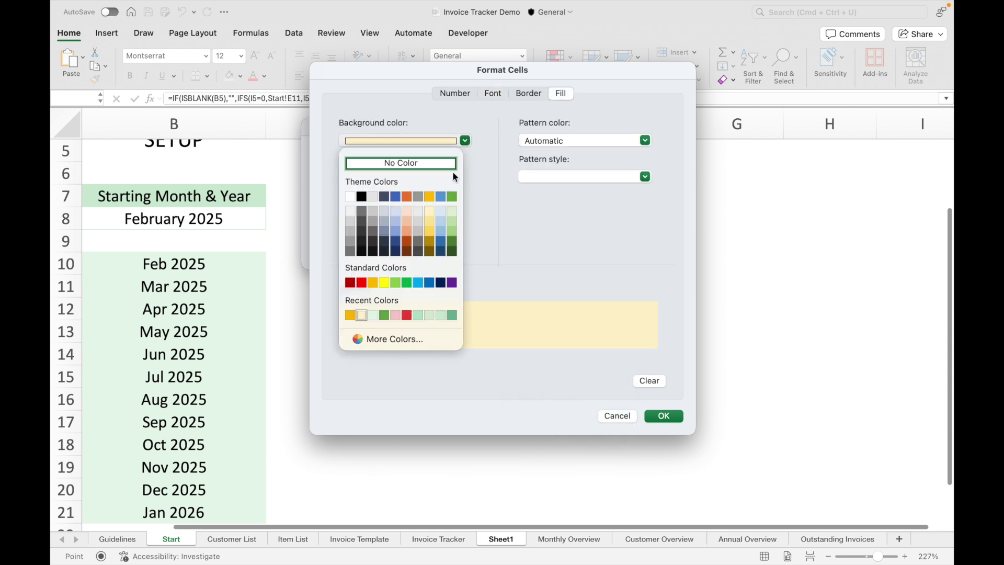
click(452, 210)
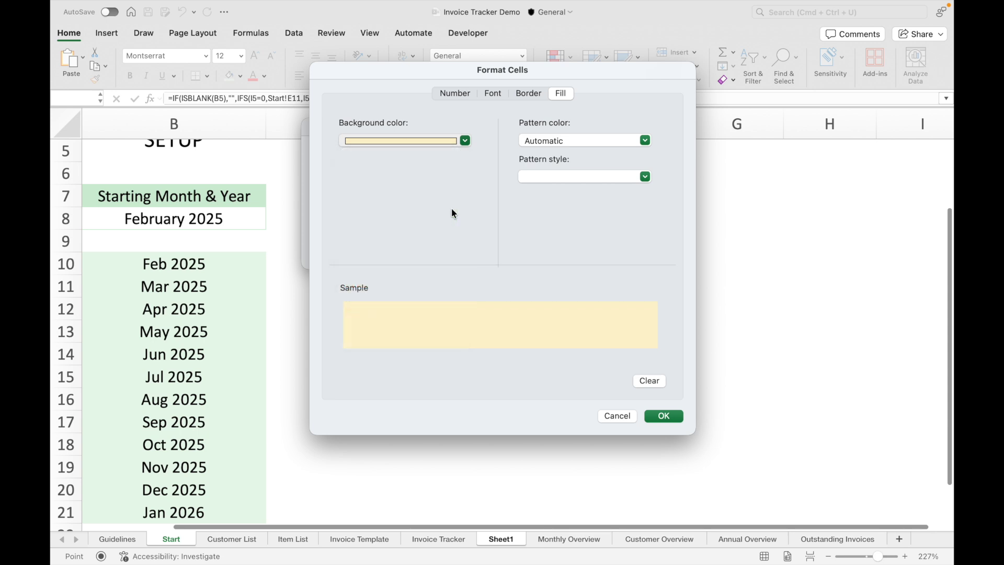
click(661, 415)
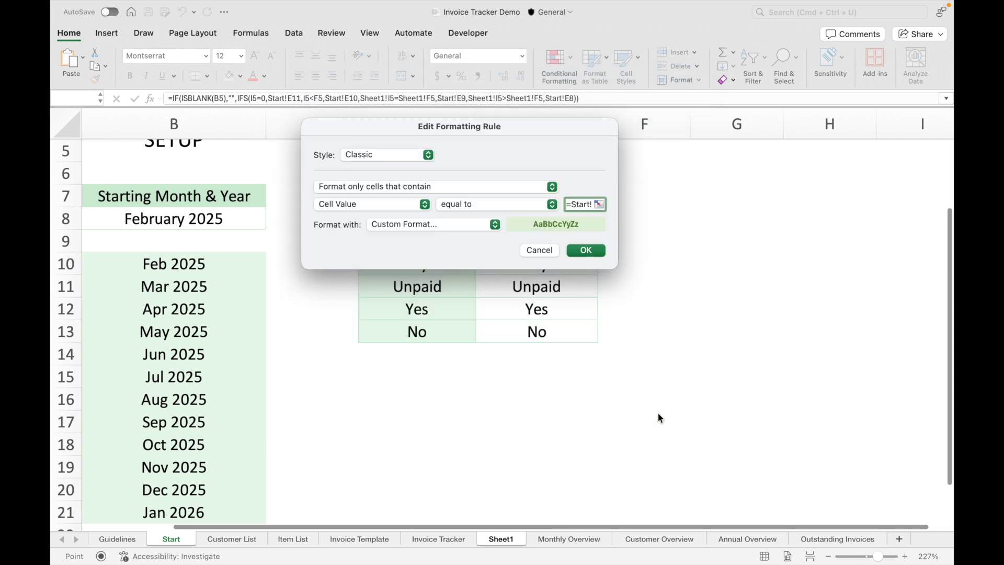
click(588, 250)
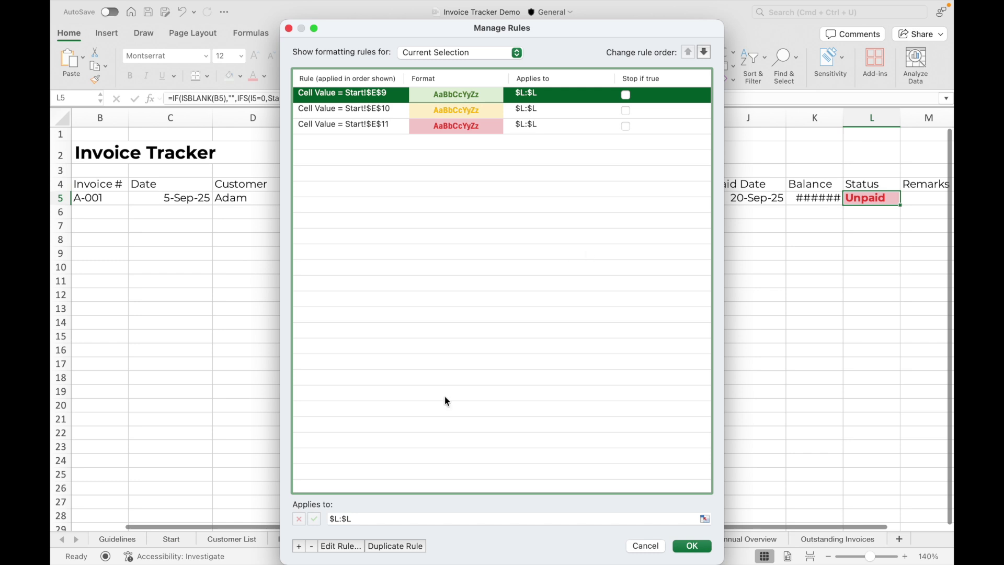
Duplicate the Fully Paid rule and point the copy at Start!$E$8 (Overpaid).
click(395, 545)
click(339, 546)
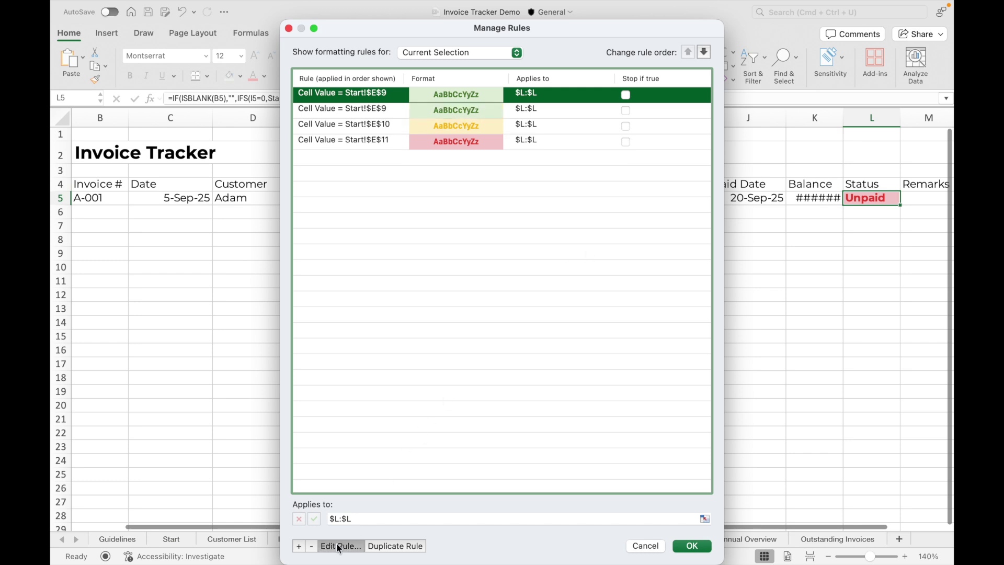
click(597, 204)
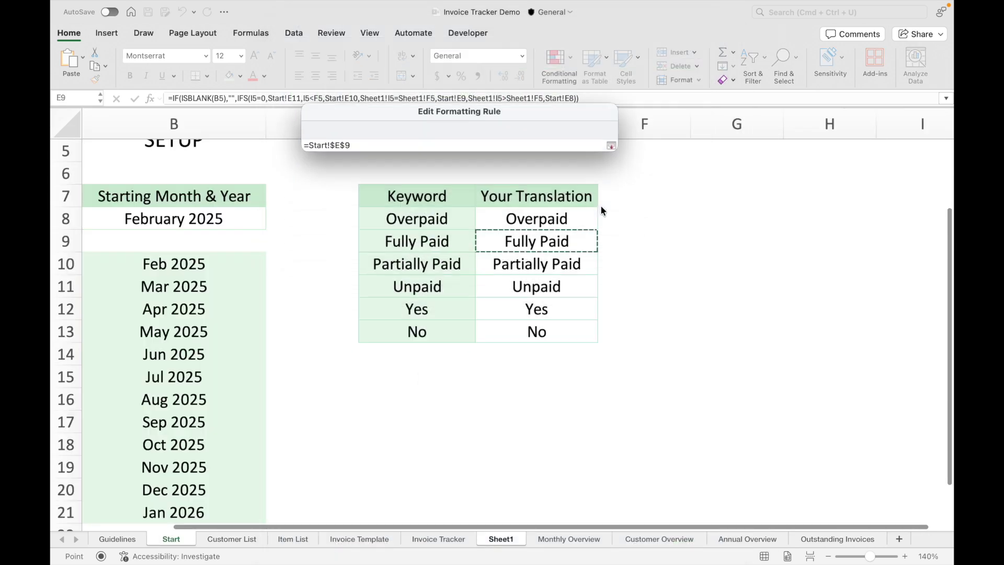
click(556, 223)
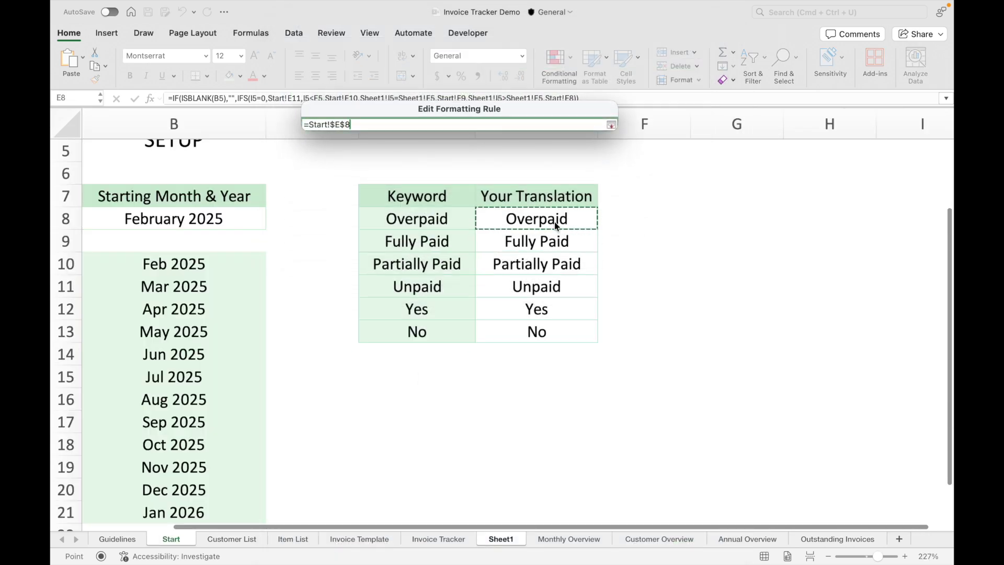
Change the copied rule's font style from bold to Regular and save it.
click(614, 123)
click(457, 225)
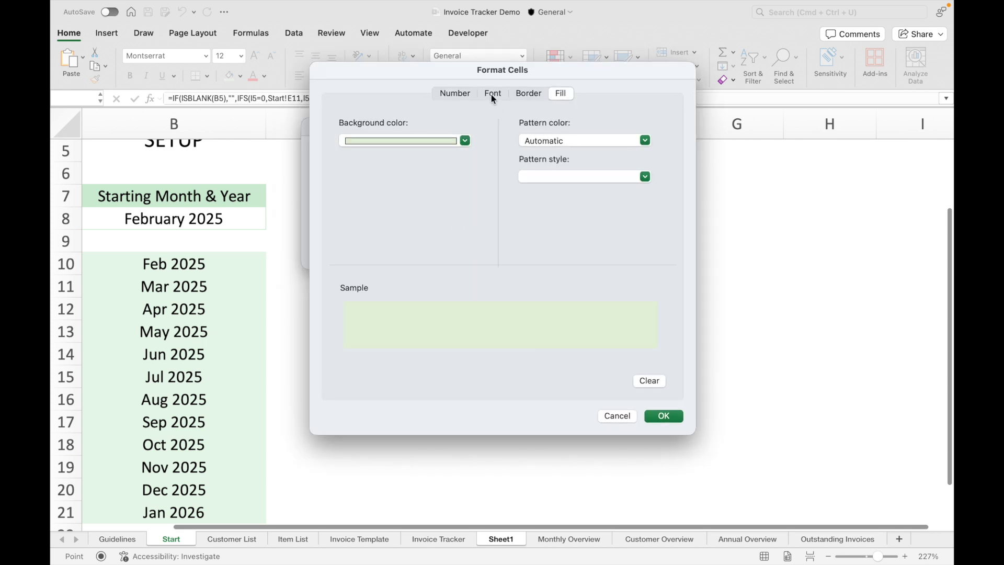
click(490, 93)
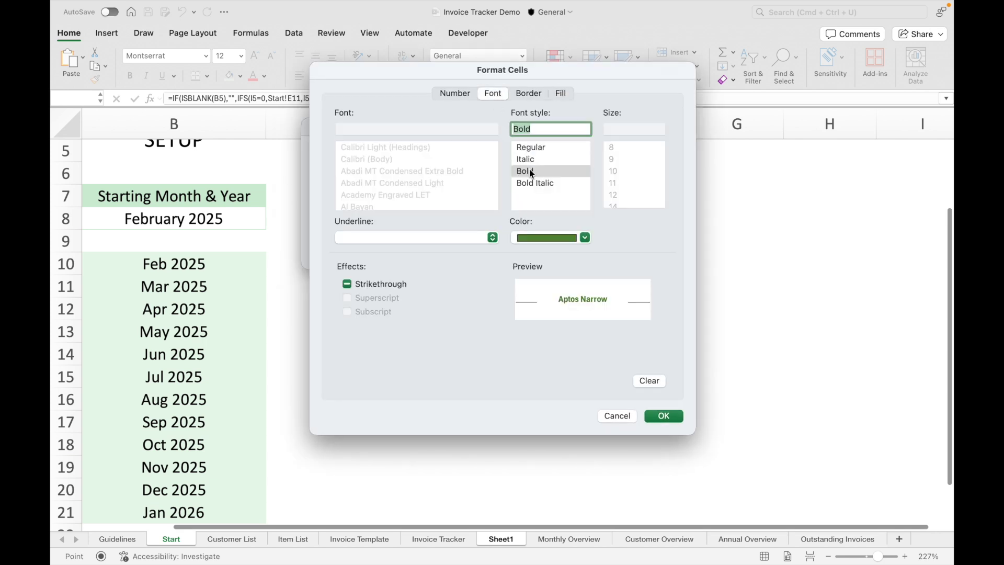
click(529, 147)
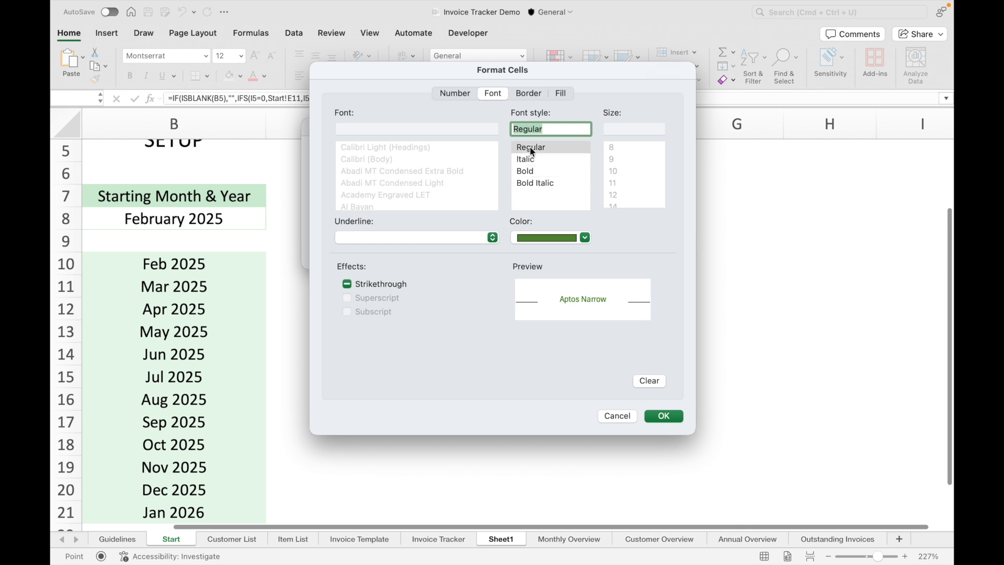
click(666, 416)
click(587, 252)
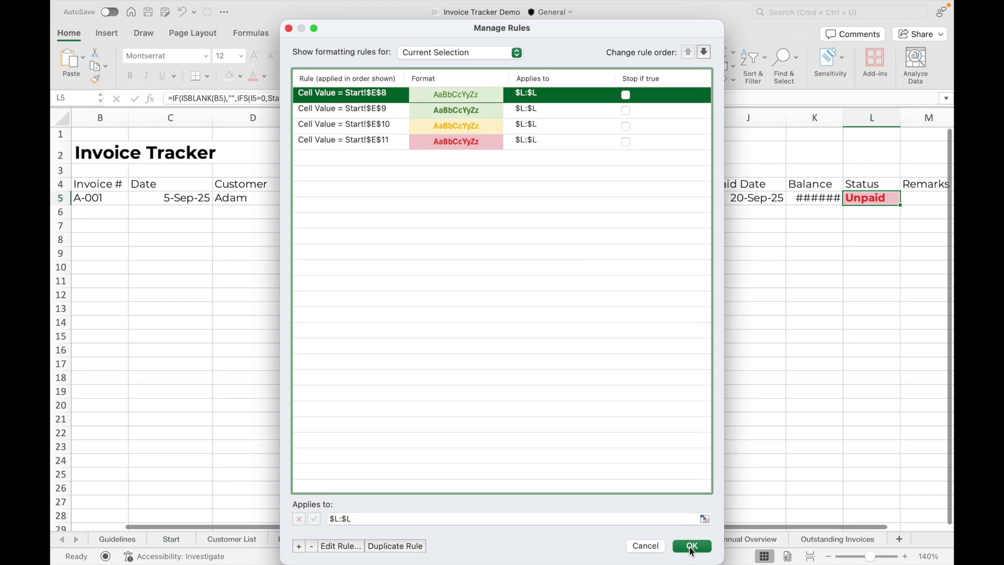
Apply the rules, then change L5's formula to absolute references Start!$E$8 through Start!$E$11.
click(692, 545)
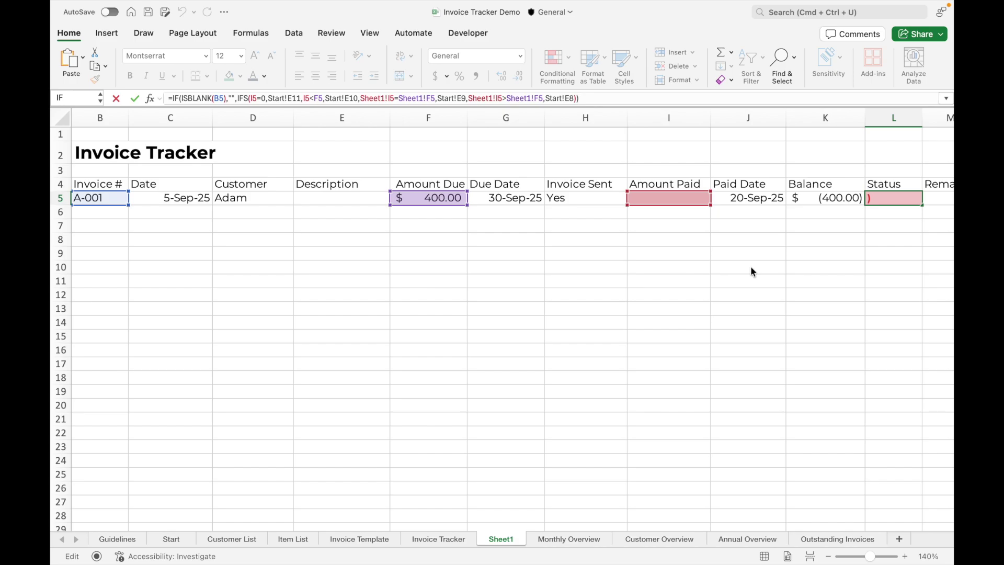
text($$)
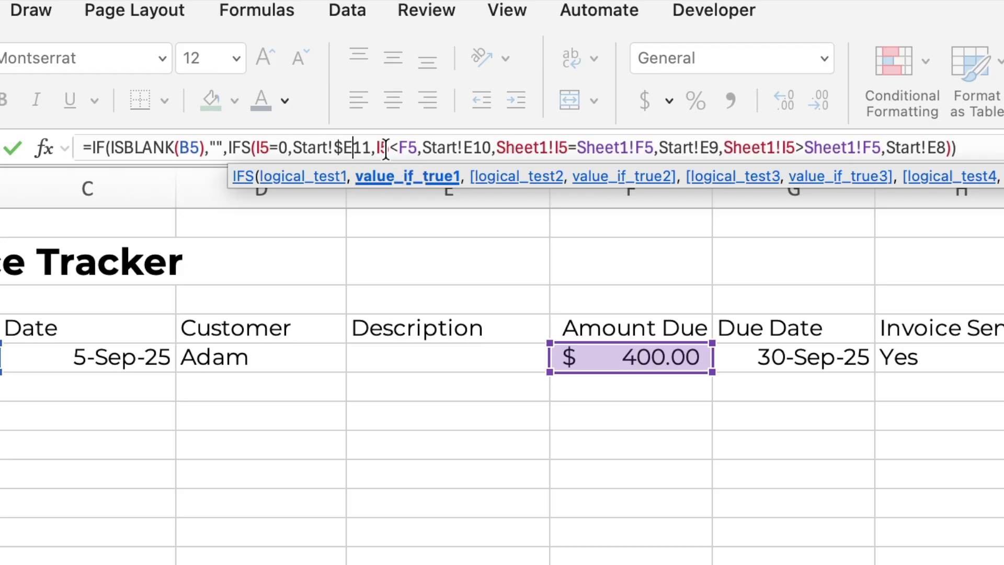
text($)
key(Right)
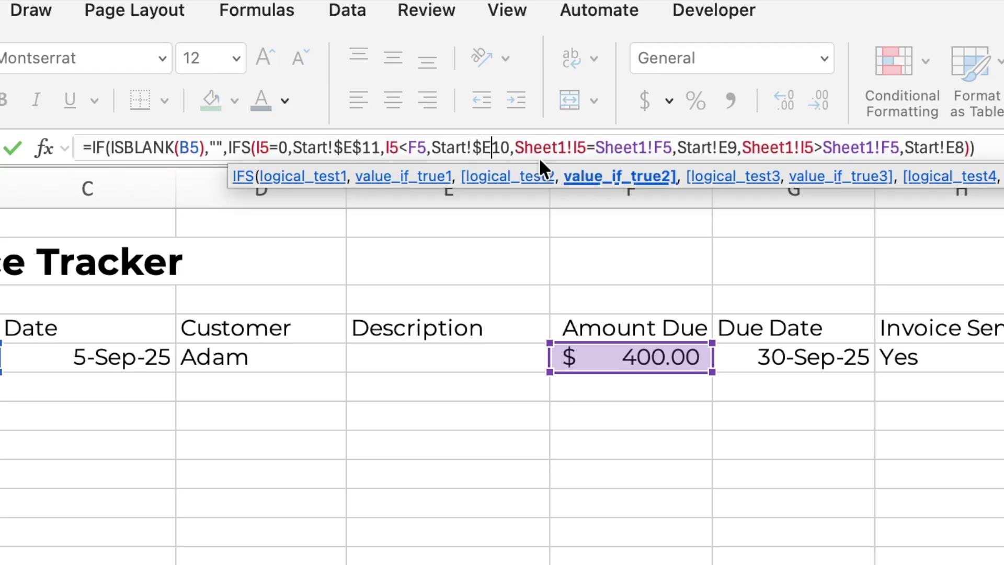
text($)
click(726, 148)
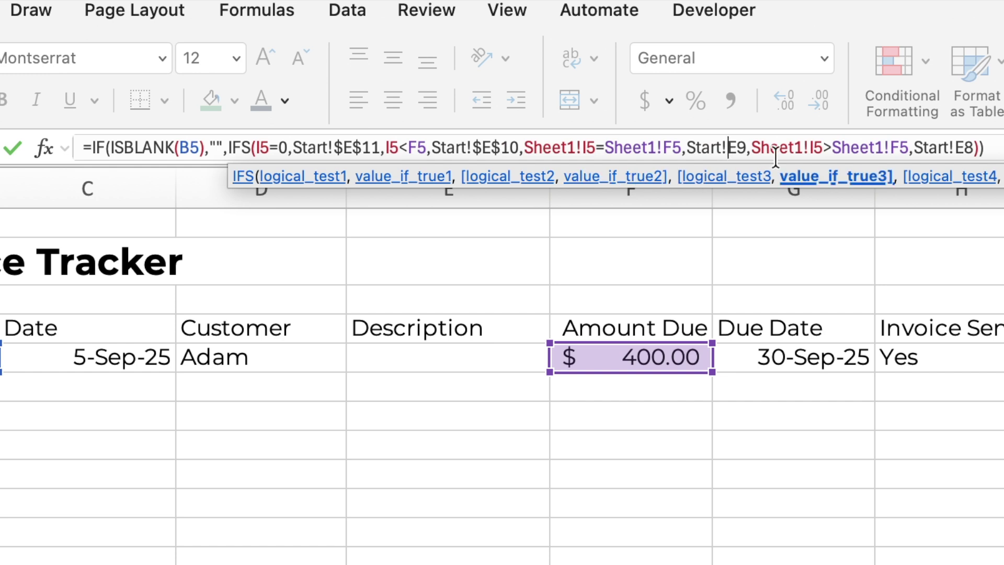
text($)
key(Right)
text($)
click(973, 148)
text($)
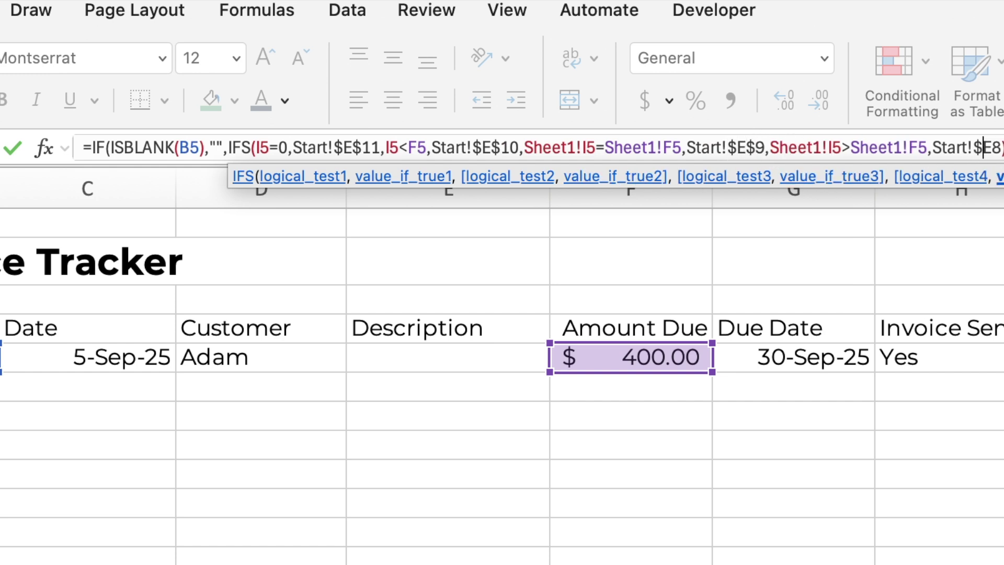
key(Right)
text($)
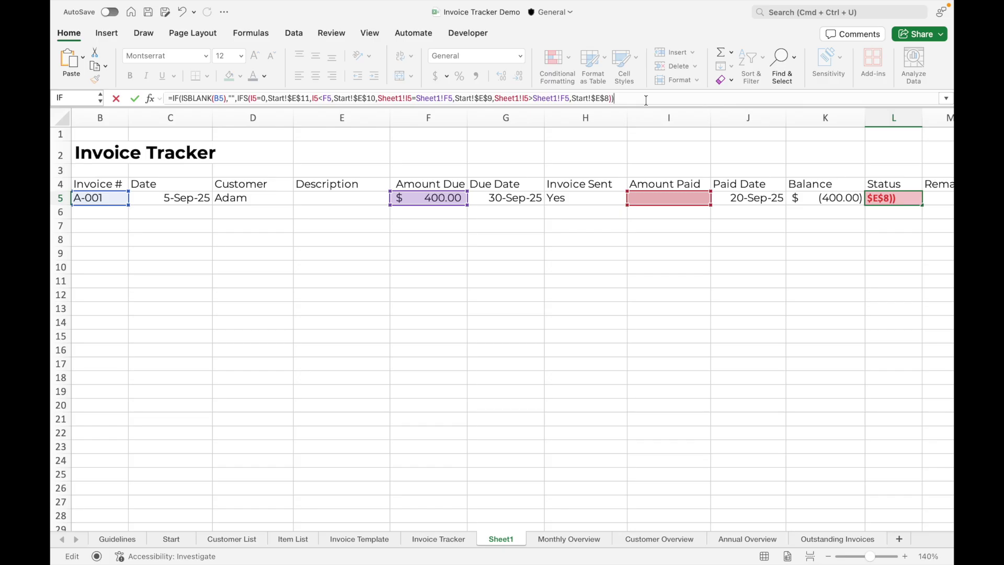
key(Return)
click(906, 200)
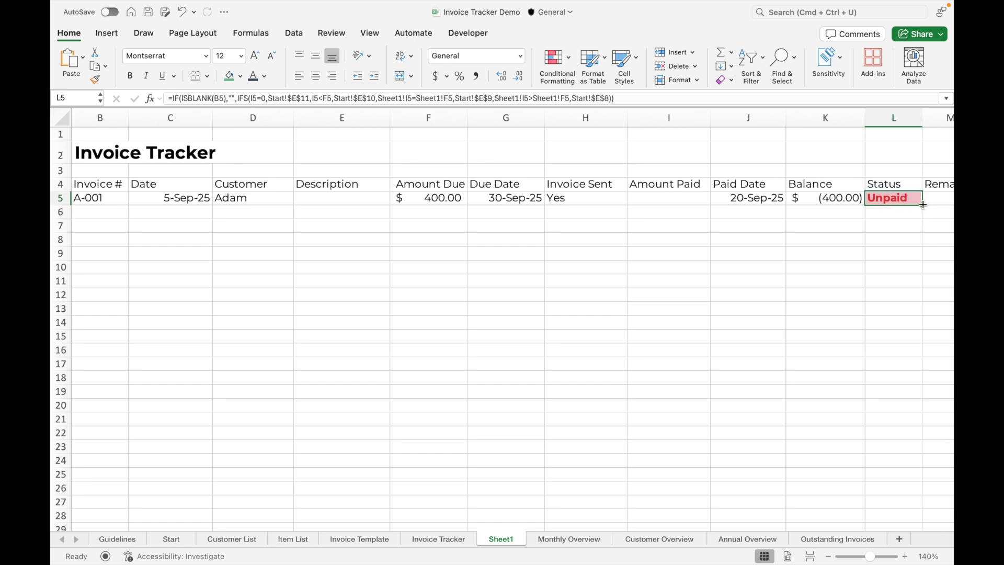
Fill the Status (L5) and Balance (K5) formulas down to row 27.
drag(923, 205, 913, 517)
click(881, 203)
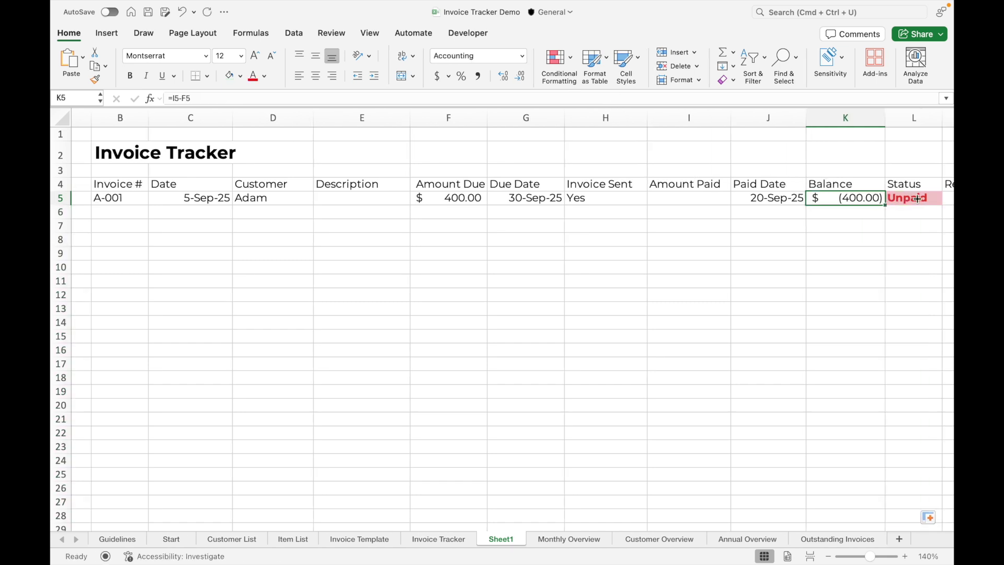
drag(885, 206, 875, 503)
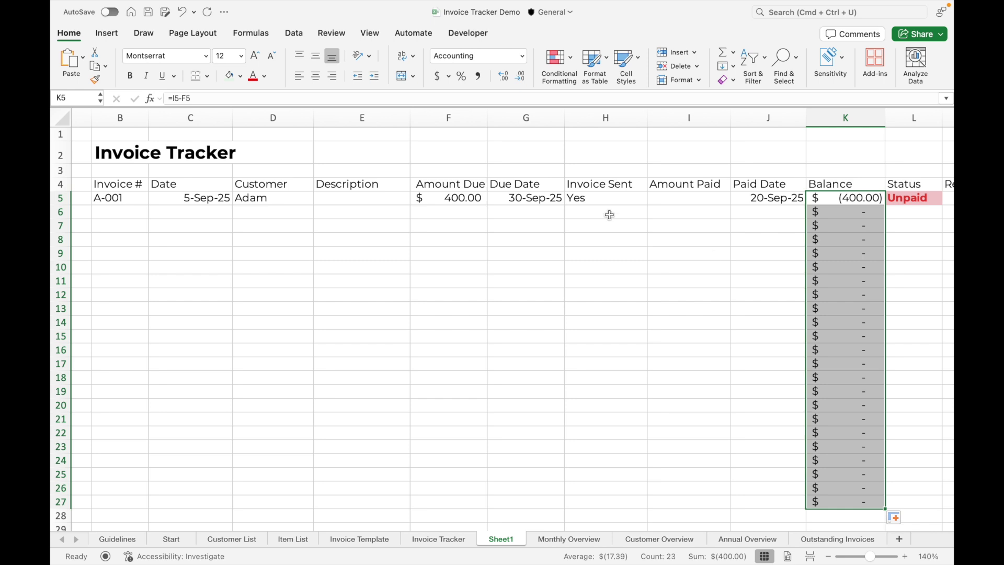
Test-fill Yes from H5 and Adam from D5 down their columns, clearing the Yes copies.
click(611, 198)
drag(648, 205, 633, 509)
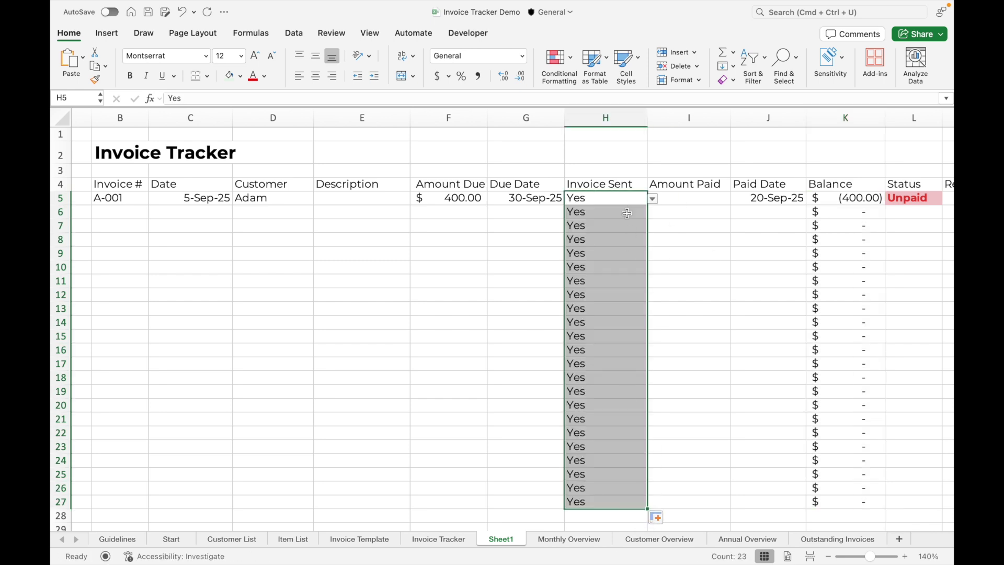
drag(627, 213, 625, 515)
key(BackSpace)
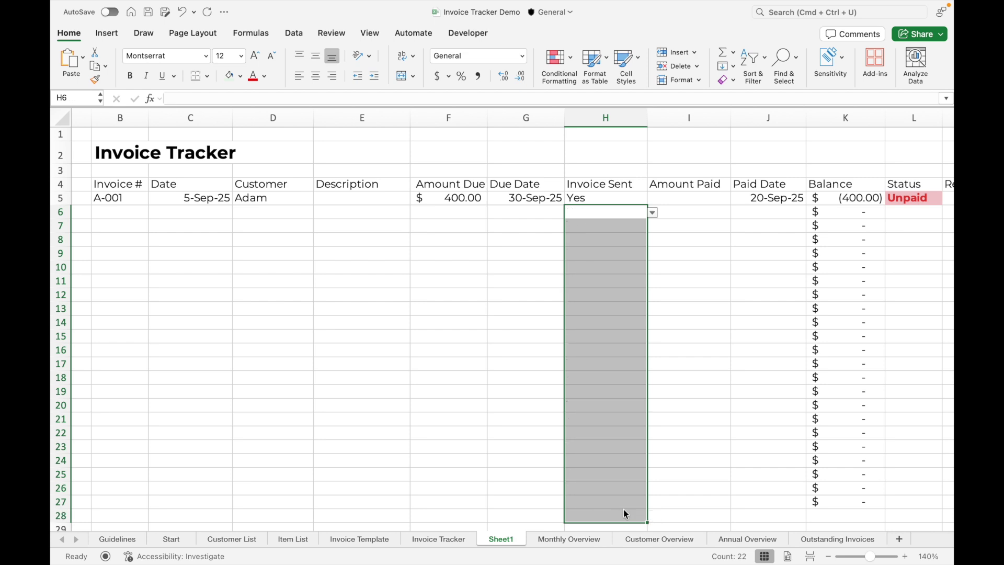
click(263, 199)
drag(314, 205, 307, 524)
drag(291, 217, 300, 526)
Clear the copied Adam entries and select header row 4.
key(Delete)
click(361, 501)
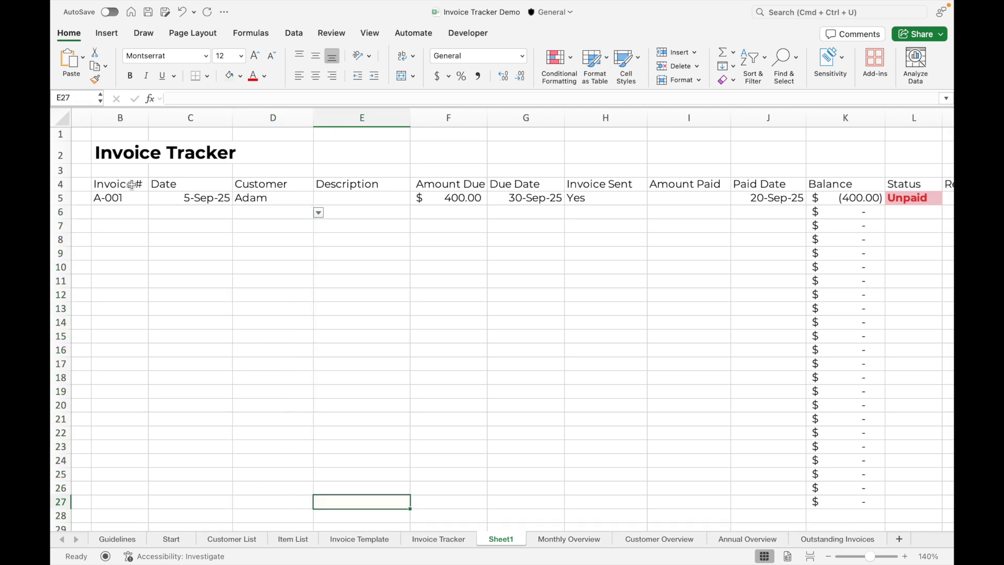
click(131, 184)
drag(131, 184, 385, 170)
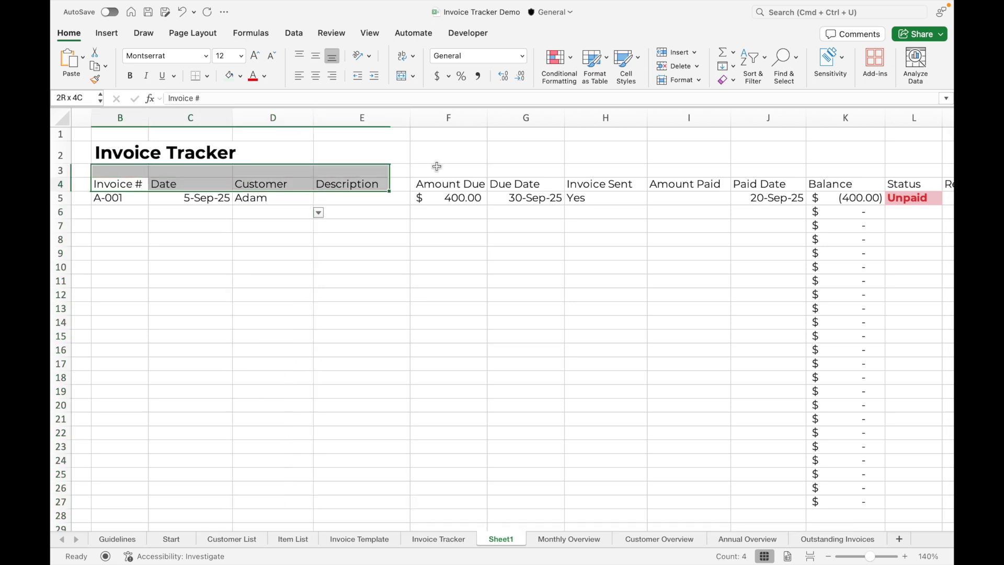
click(60, 184)
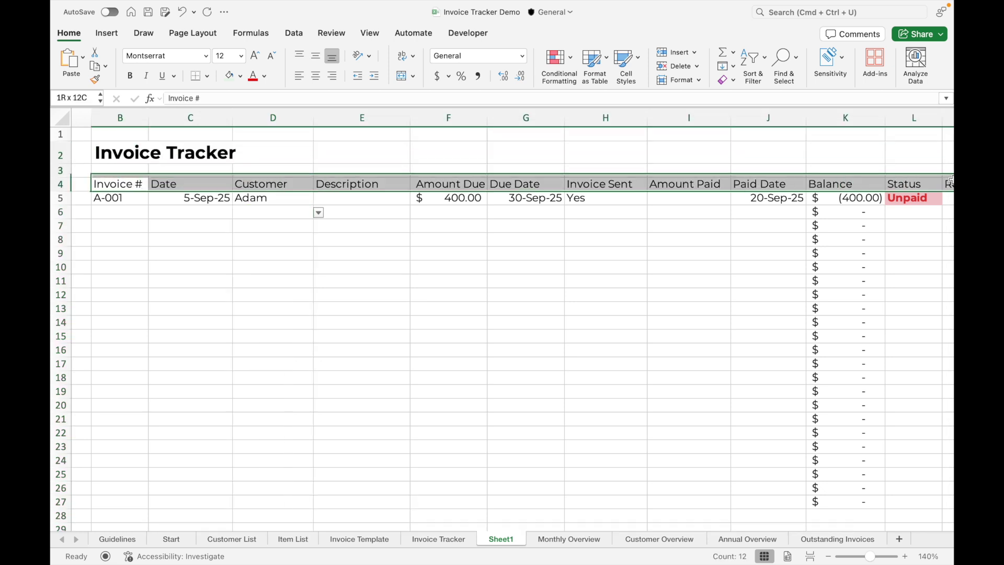
Fill header row 4 dark green and make its text bold at 14 point.
click(241, 76)
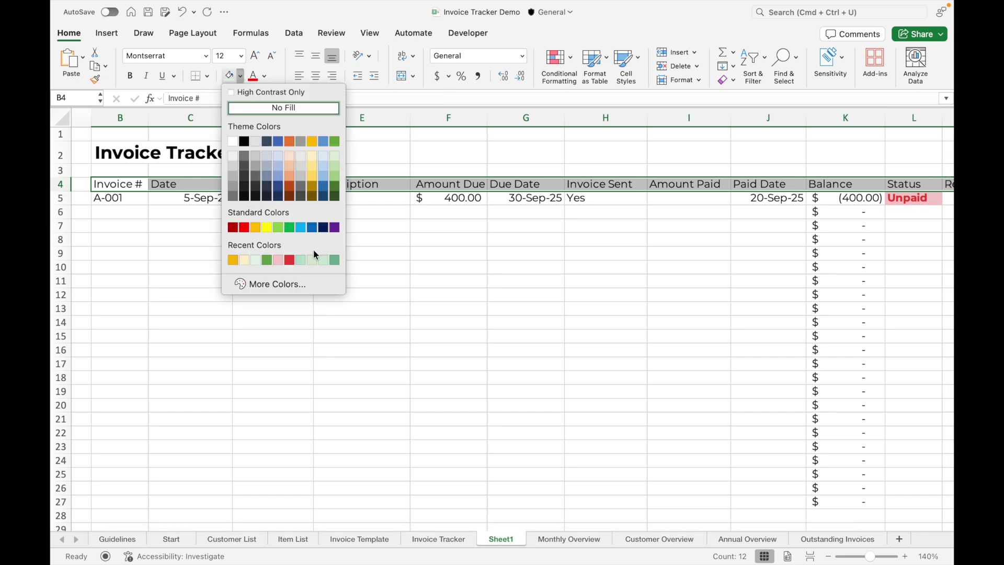
click(332, 260)
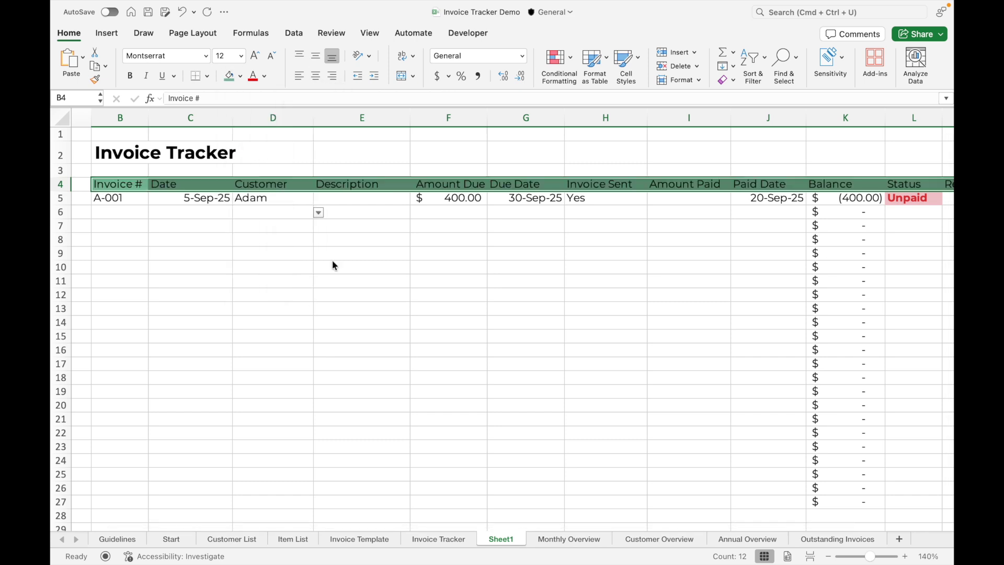
click(131, 81)
click(241, 57)
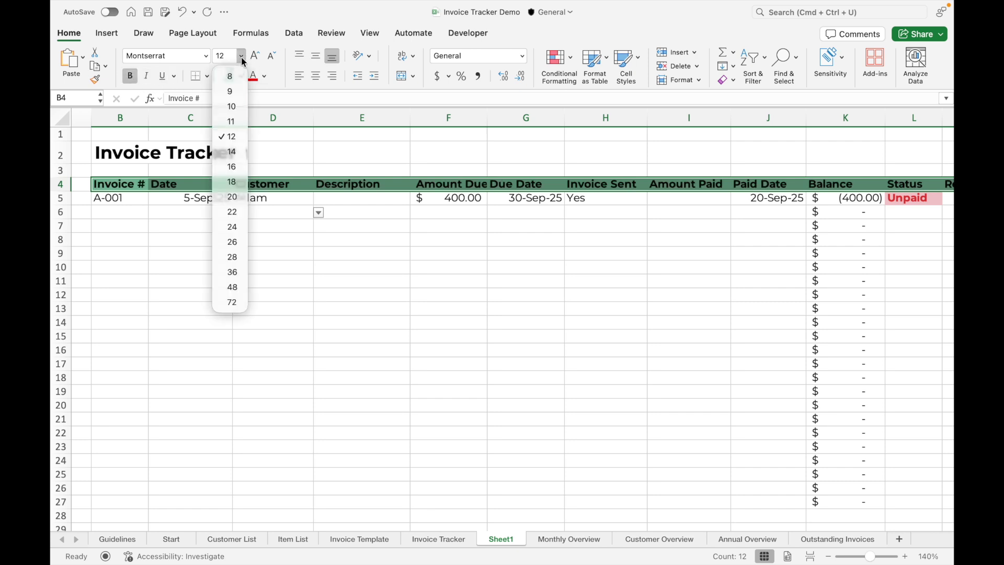
click(232, 151)
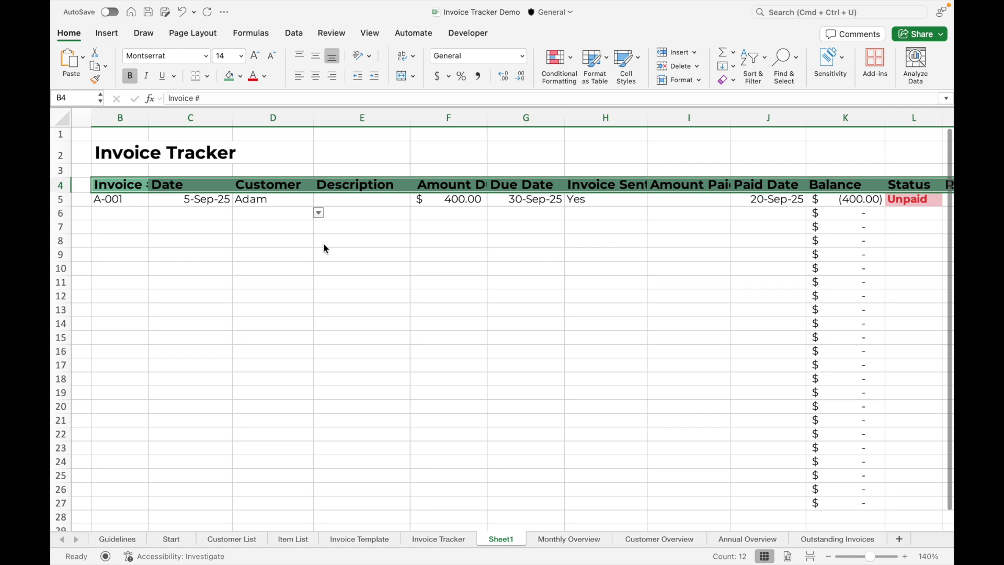
click(264, 76)
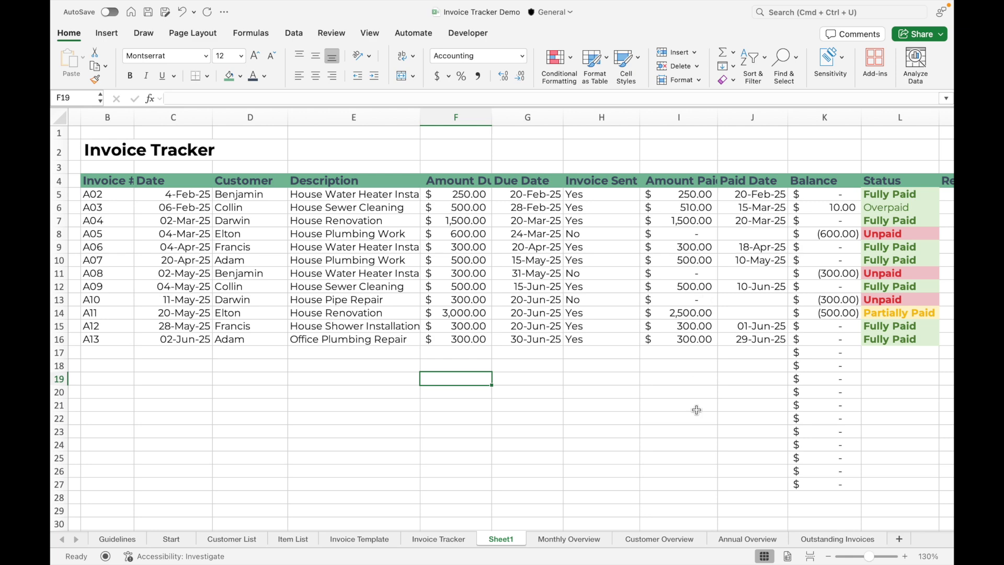
Look through the Monthly, Customer and Annual Overview sheets in turn.
click(563, 541)
click(643, 539)
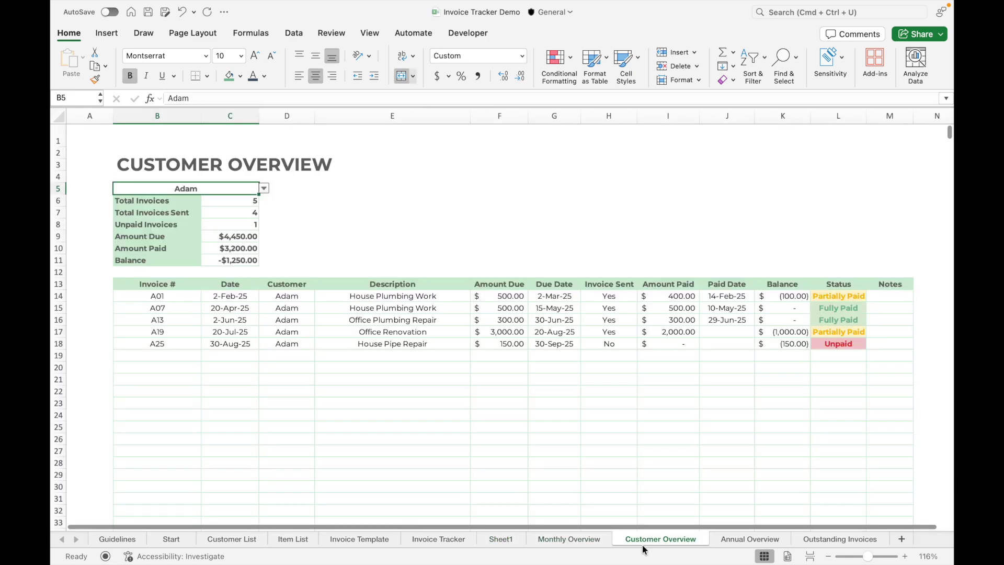
click(722, 540)
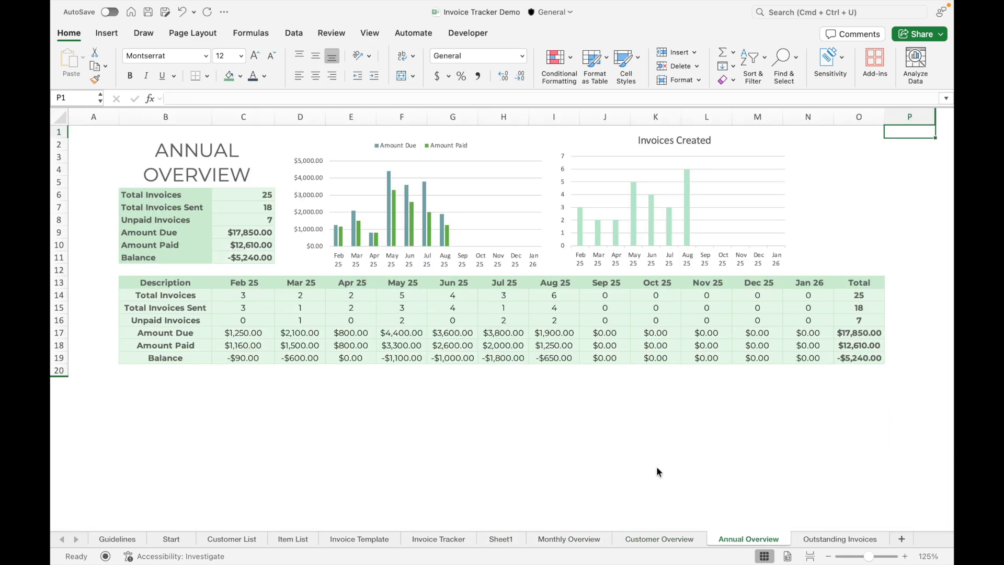